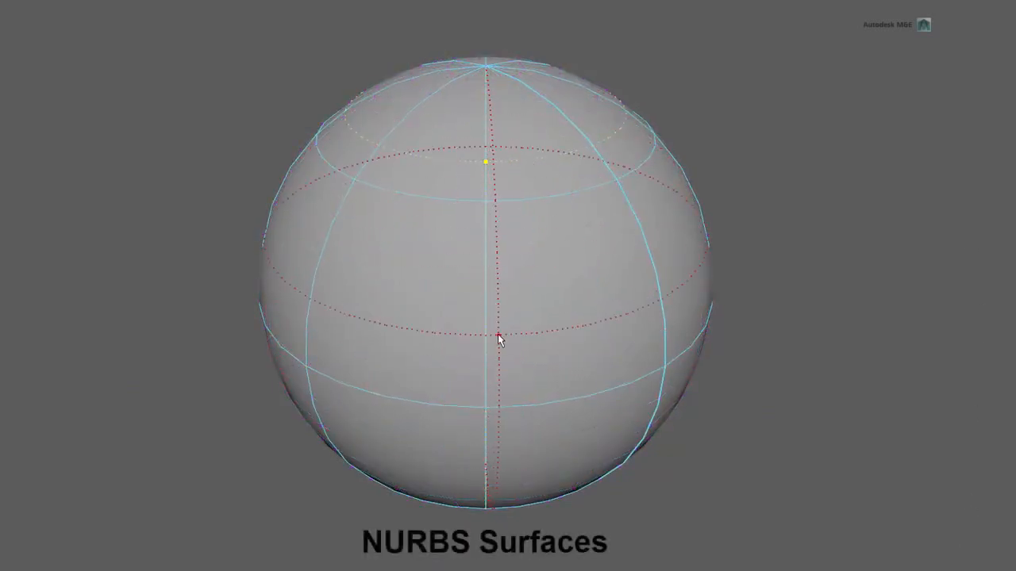
- Reshape the NURBS sphere and the wavy NURBS curve by moving their control points
left_click_drag(521, 30, 722, 214)
left_click_drag(673, 104, 658, 155)
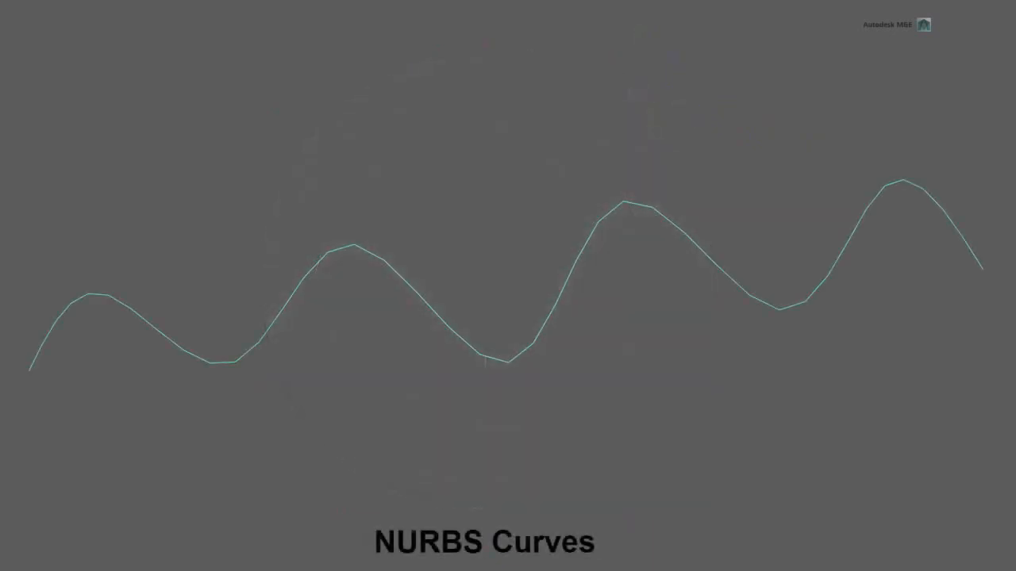
mouse_move(381, 172)
left_mouse_down()
mouse_move(410, 345)
mouse_move(372, 143)
mouse_move(390, 238)
mouse_move(390, 186)
left_mouse_up()
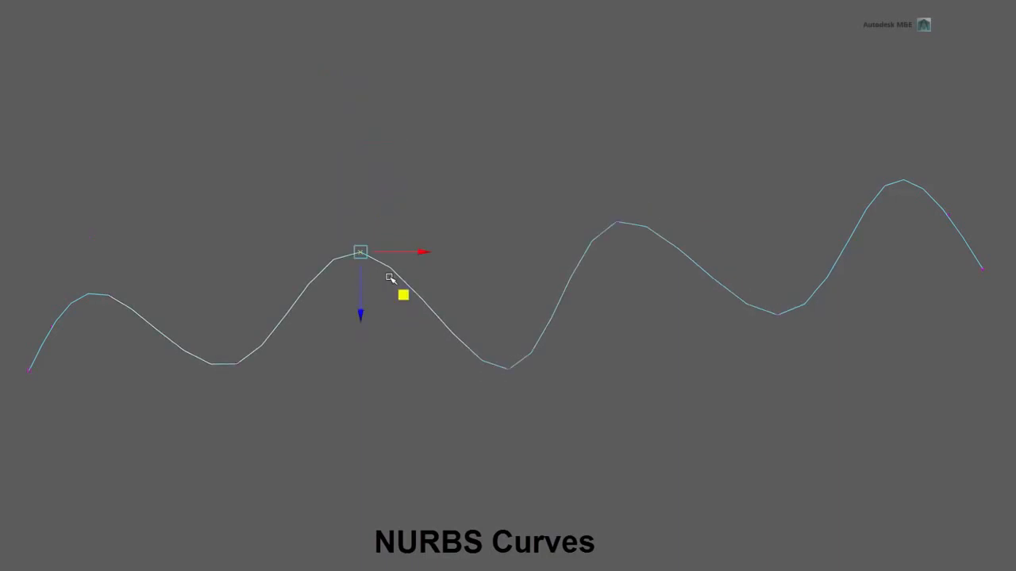
left_click_drag(403, 295, 386, 204)
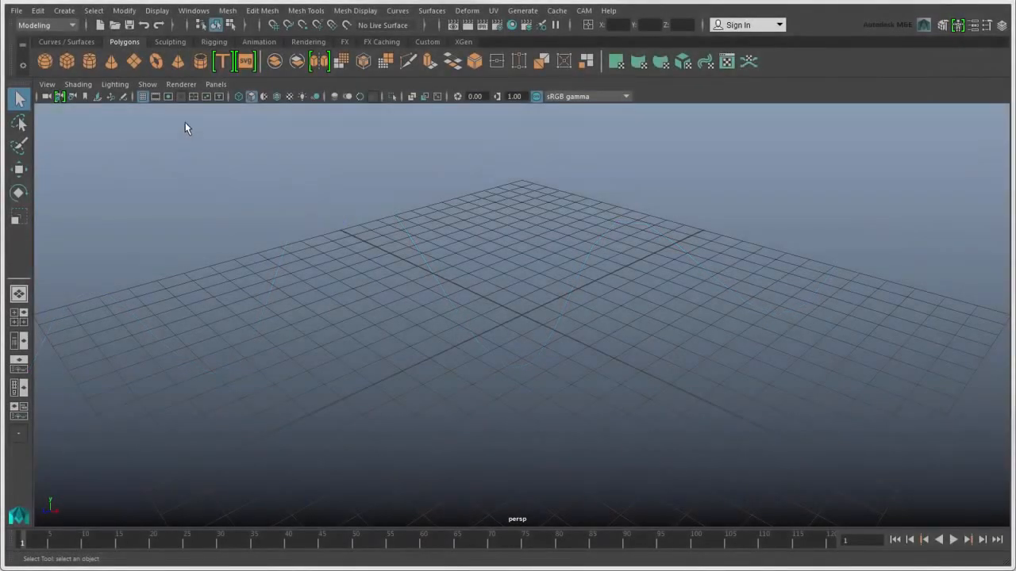
- Create a polygon pipe and move it from the origin toward the far side of the grid
left_click(203, 65)
scroll(512, 324, "up", 2)
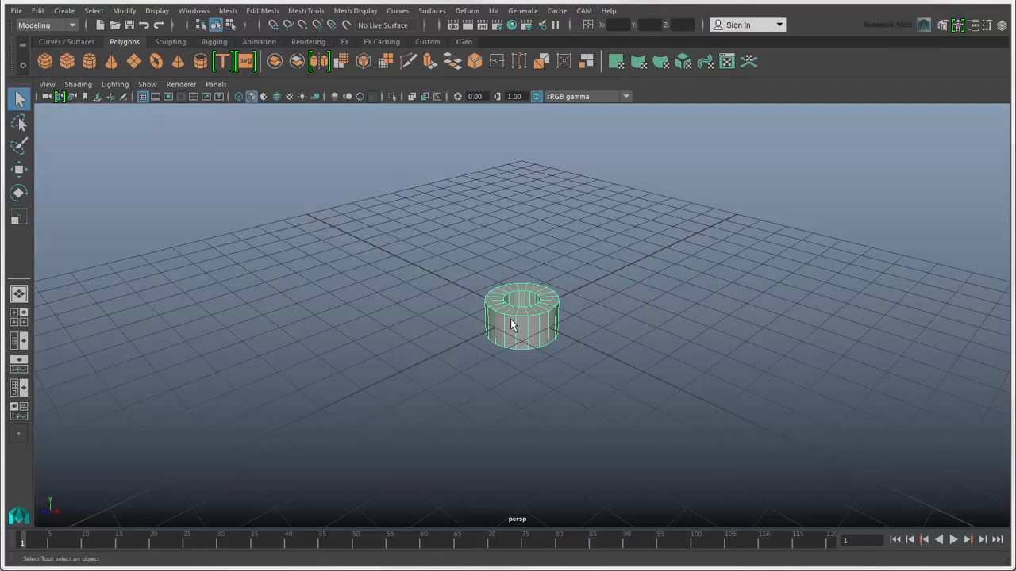
key("w")
left_click_drag(517, 333, 437, 226)
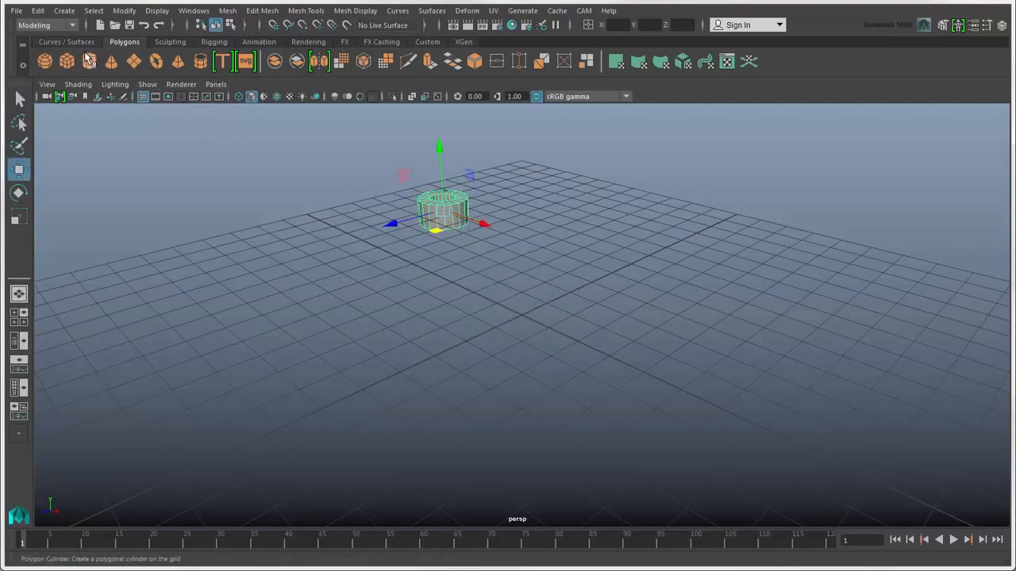
- Create a NURBS sphere and move it along the grid to a spot beside the pipe
left_click(83, 42)
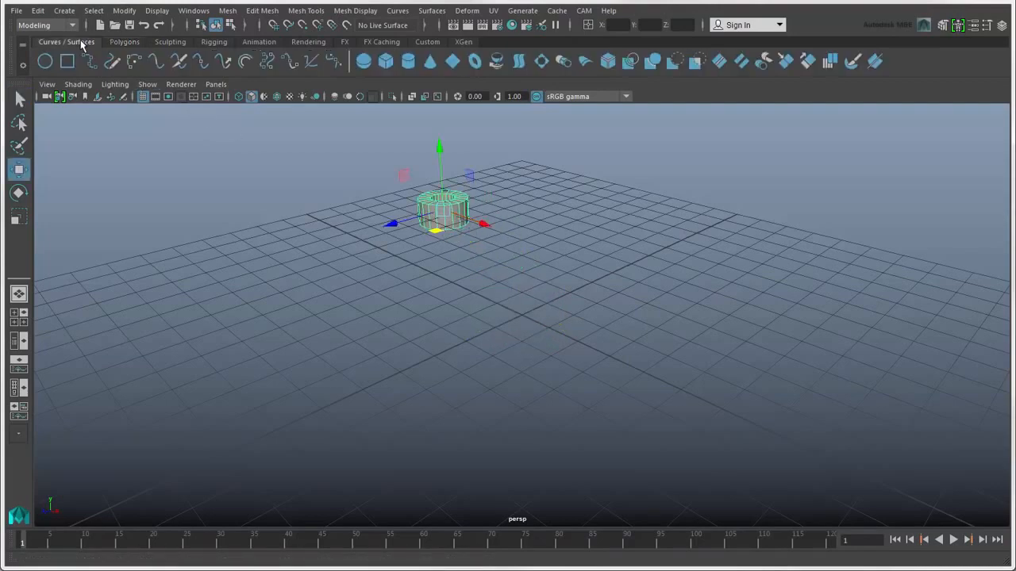
left_click(364, 62)
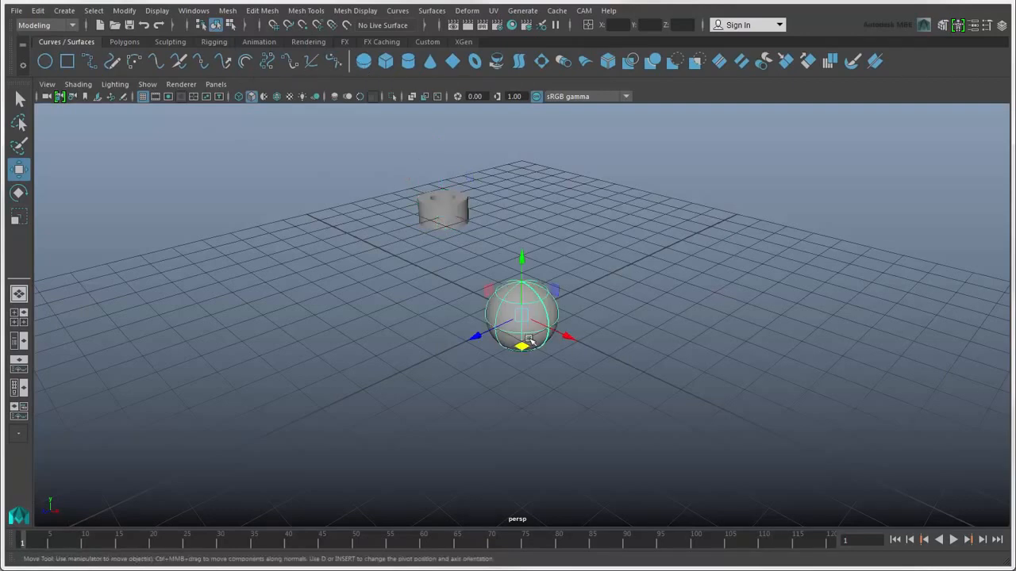
left_click_drag(524, 347, 335, 256)
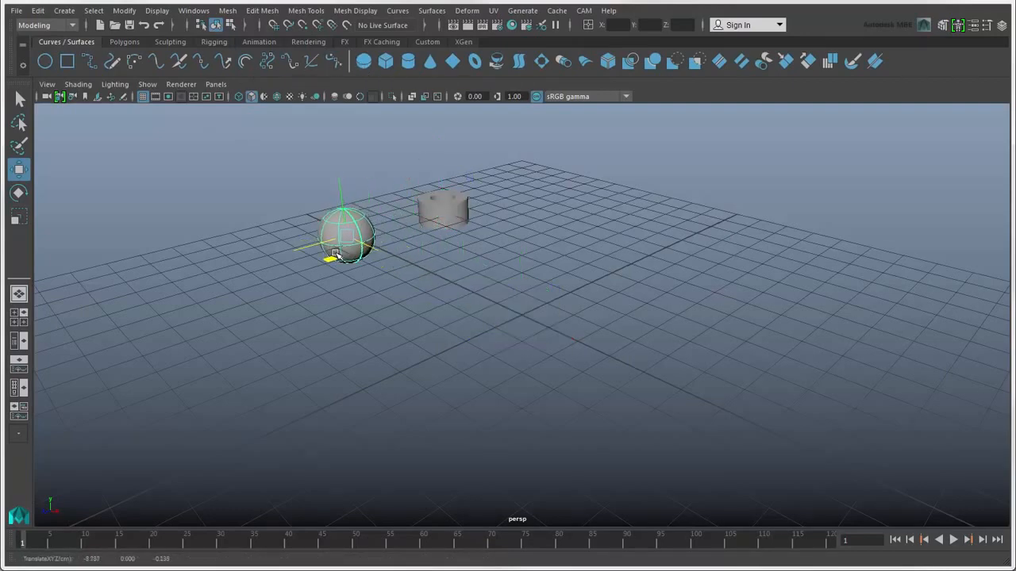
- Create a NURBS circle and a NURBS square, moving each away from the origin near the sphere and pipe
left_click(45, 61)
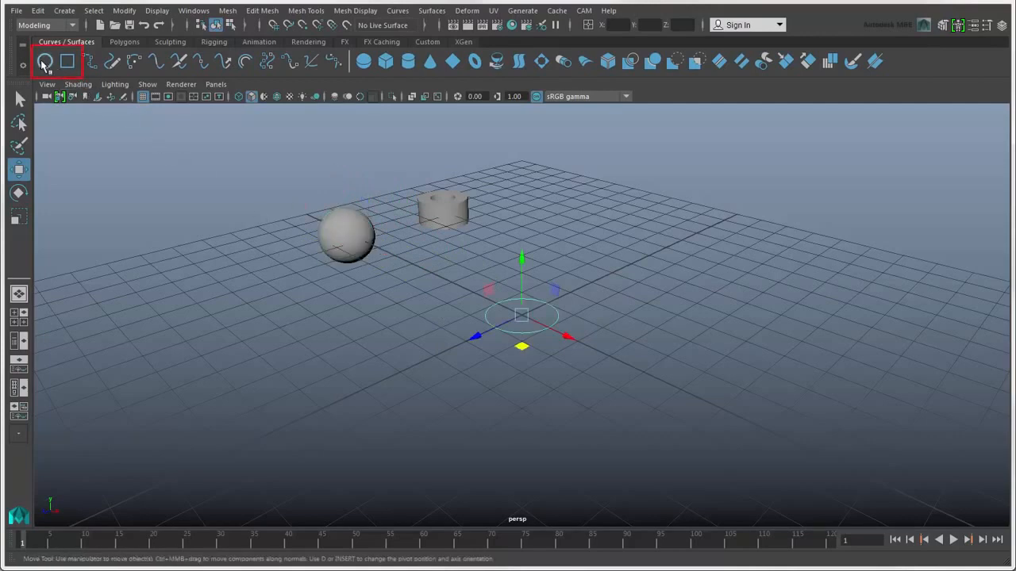
left_click_drag(522, 346, 427, 304)
left_click(67, 62)
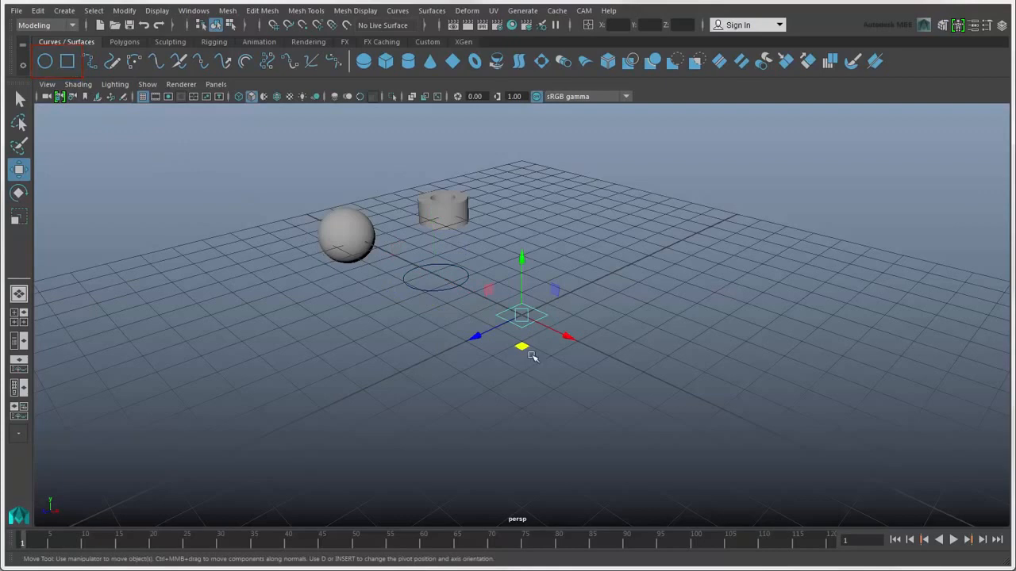
left_click_drag(525, 298, 527, 268)
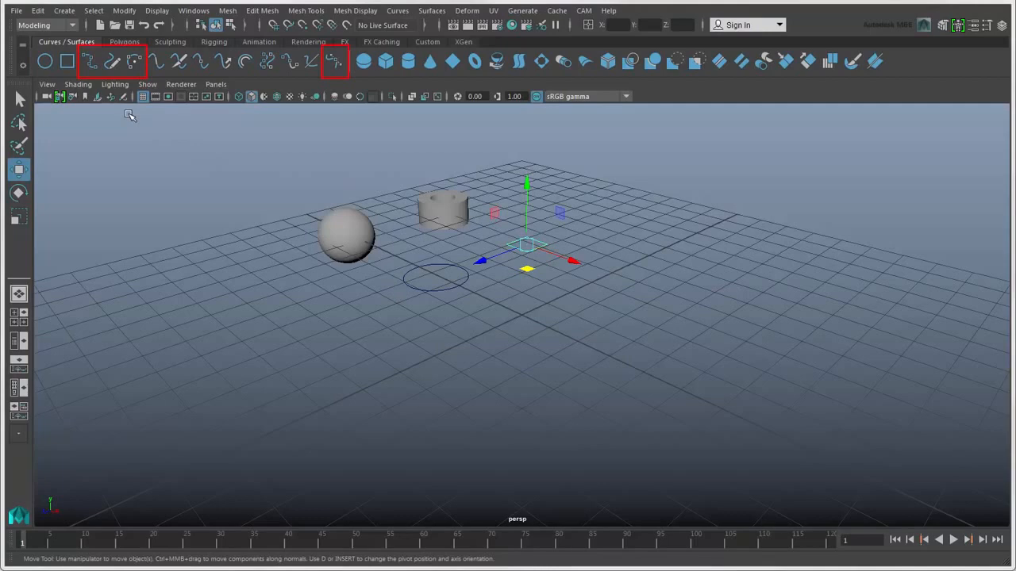
left_click(64, 10)
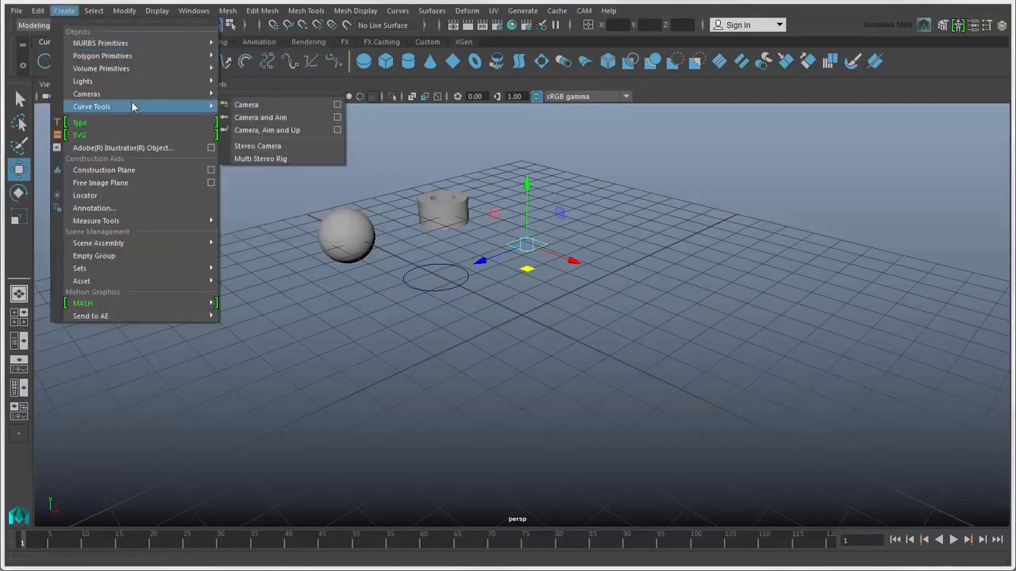
mouse_move(133, 106)
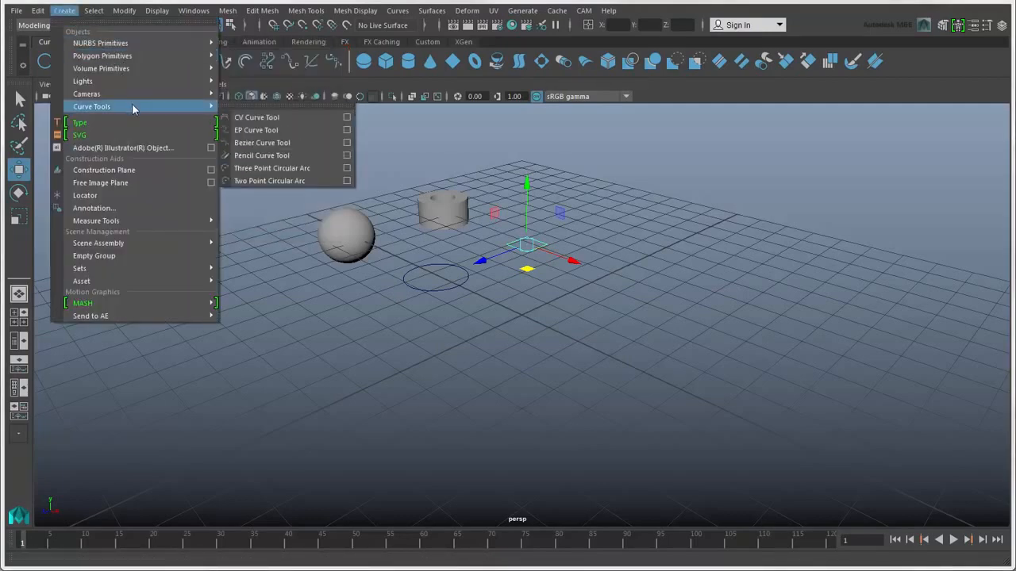
left_click(248, 204)
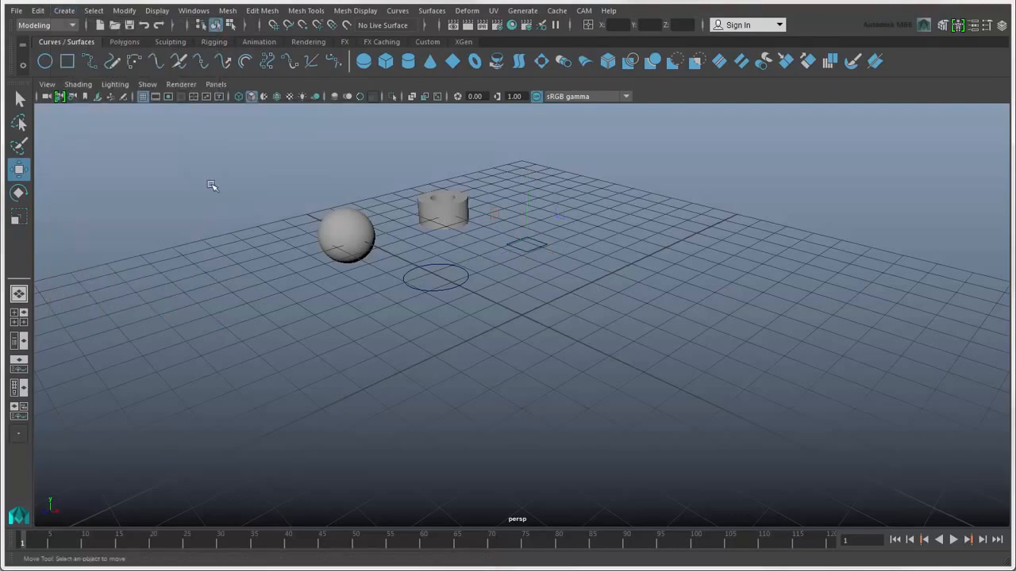
- Draw a looping EP curve in the top view around the pipe, square and sphere, passing between circle and square and ending near its start
left_click(89, 62)
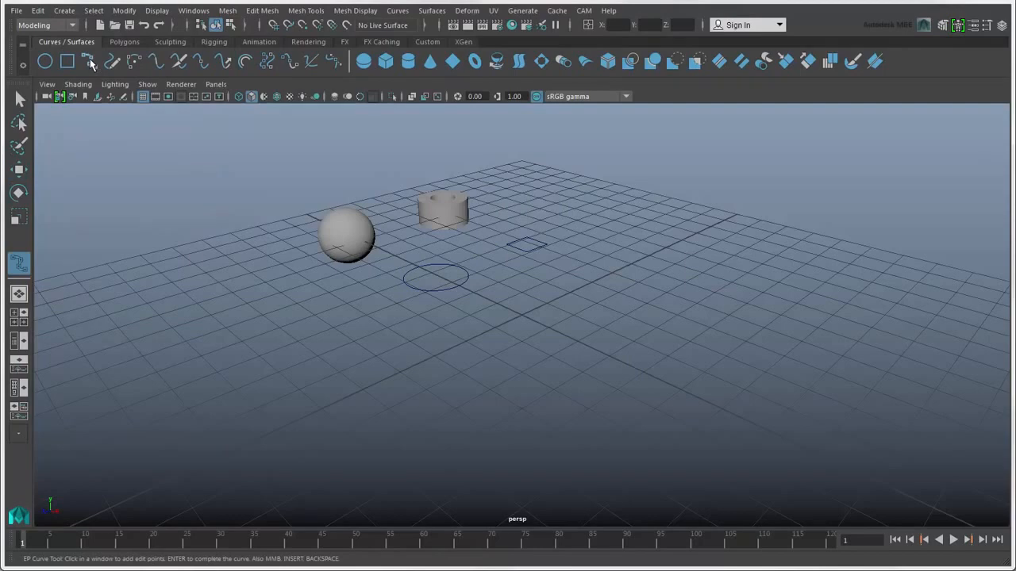
left_click(22, 324)
key("space")
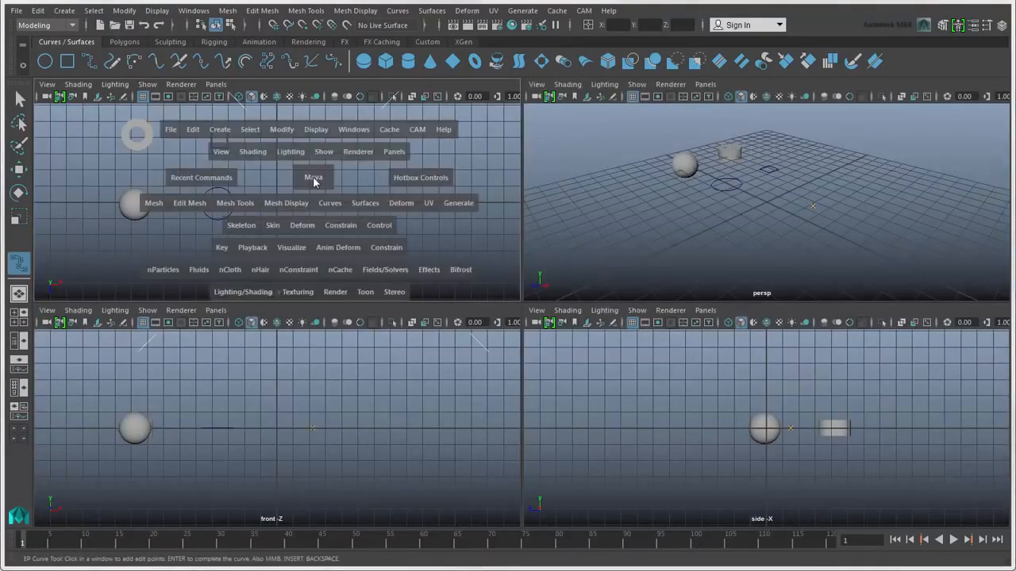
left_click(577, 228)
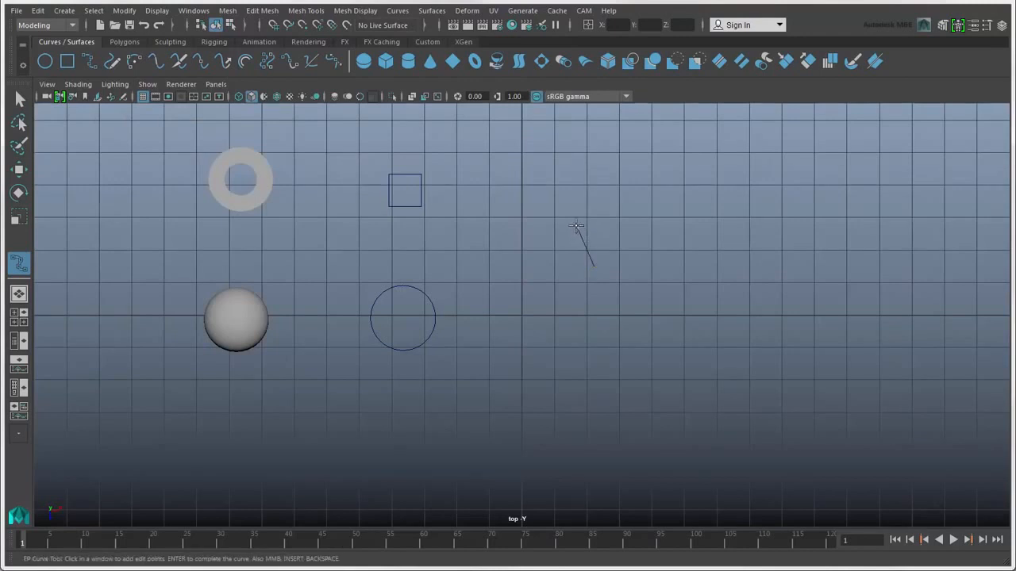
left_click(525, 168)
left_click(340, 134)
left_click(182, 126)
left_click_drag(182, 126, 189, 141)
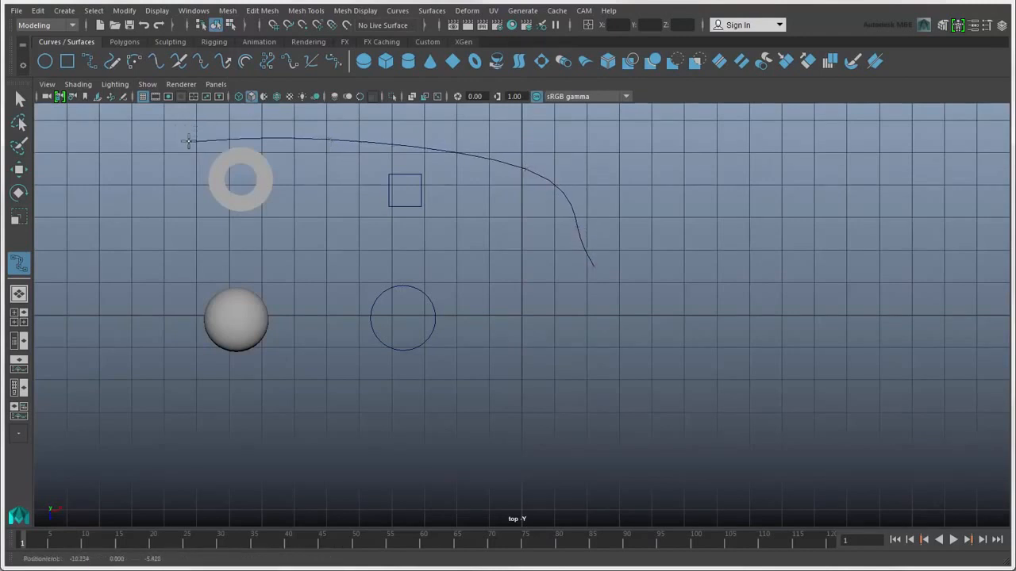
left_click(189, 207)
left_click(210, 251)
left_click(179, 313)
left_click(193, 363)
left_click(292, 374)
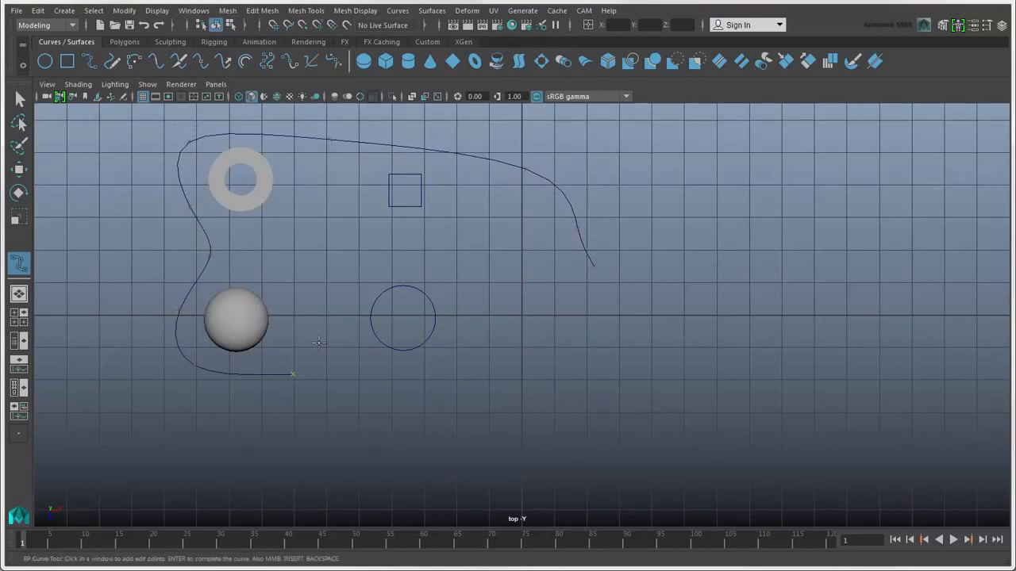
left_click(341, 325)
left_click(369, 247)
left_click(453, 236)
left_click(568, 292)
left_click(606, 284)
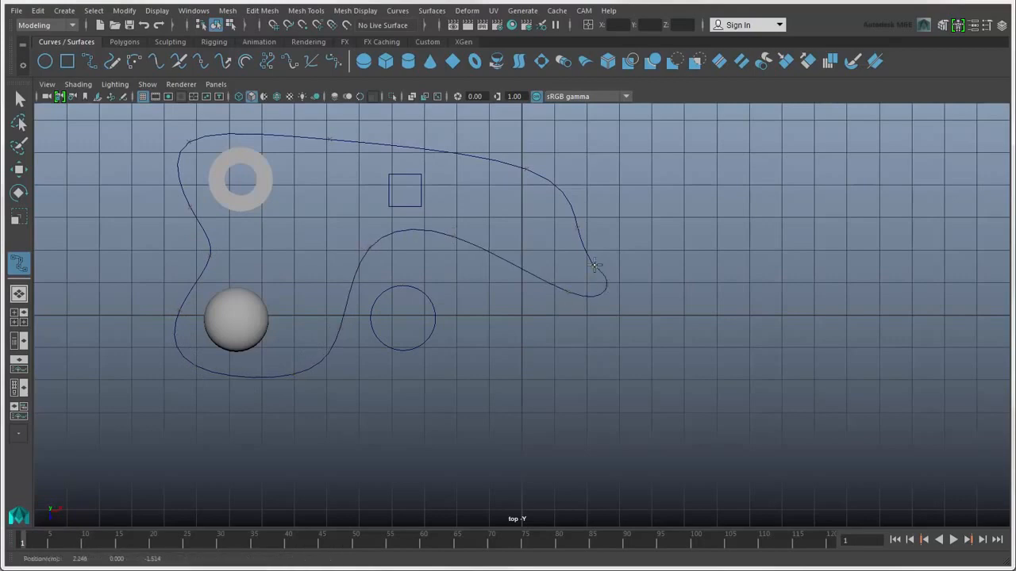
key("w")
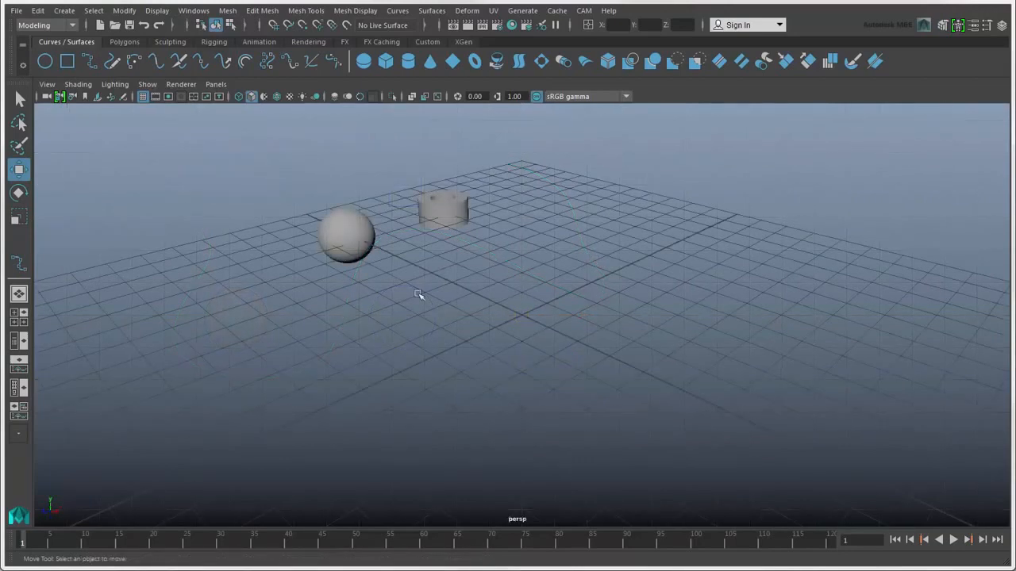
- Turn on Interactive Creation for polygon primitives
left_click(64, 11)
mouse_move(122, 46)
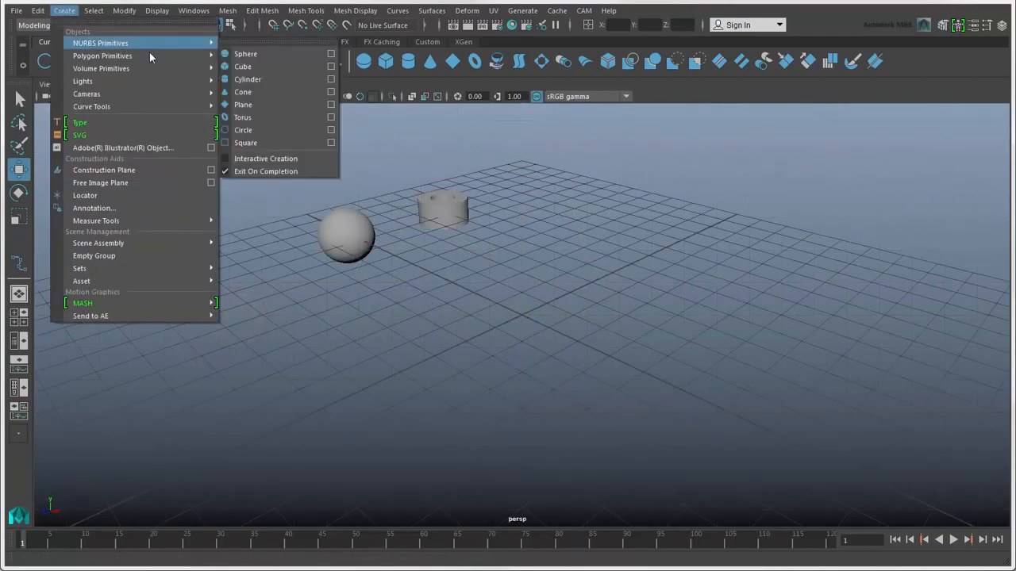
mouse_move(156, 56)
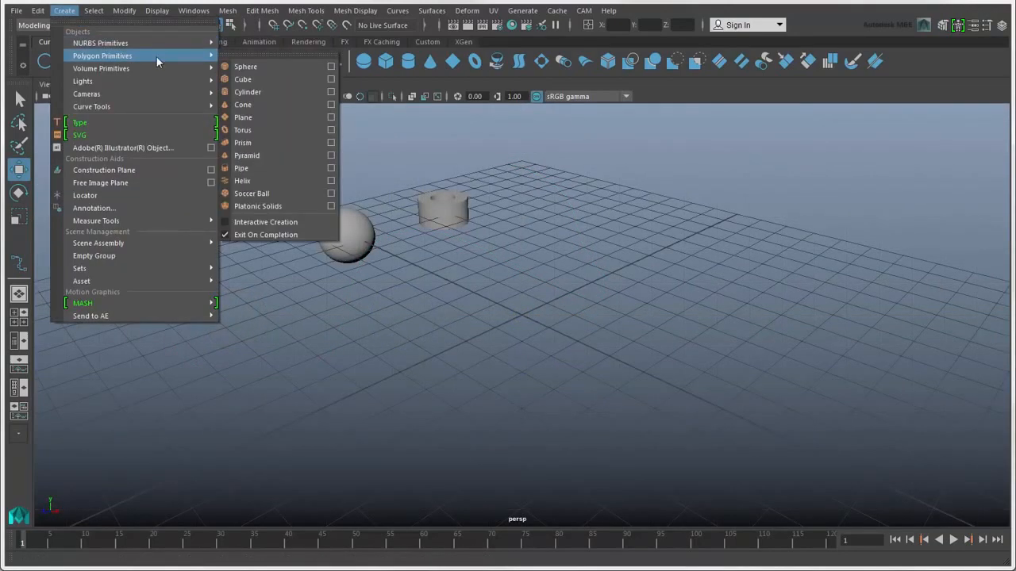
left_click(226, 224)
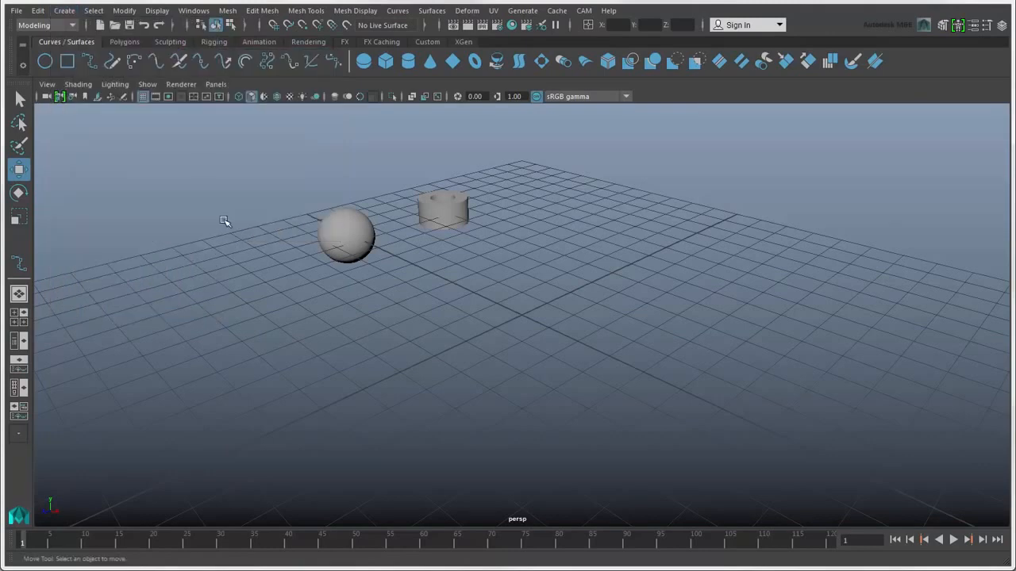
- Draw a large polygon pipe interactively on the grid and move it toward the back, beyond the small pipe
left_click(120, 41)
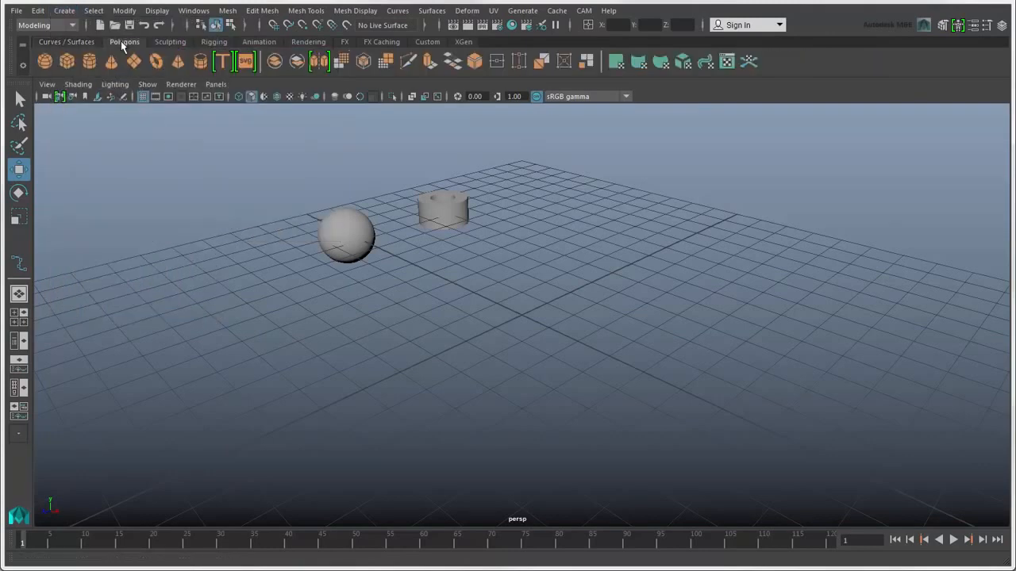
left_click(200, 61)
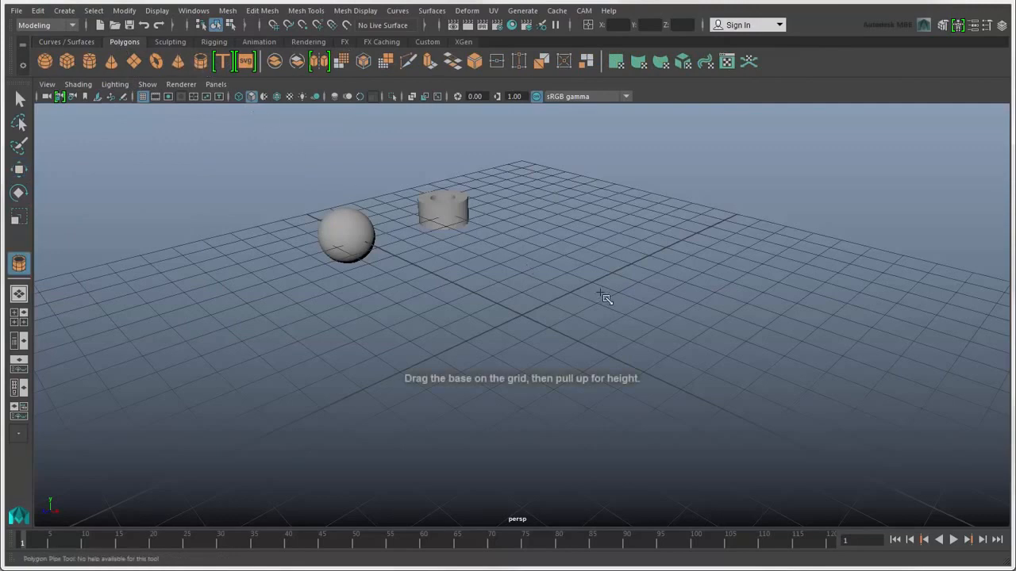
left_click_drag(609, 300, 699, 185)
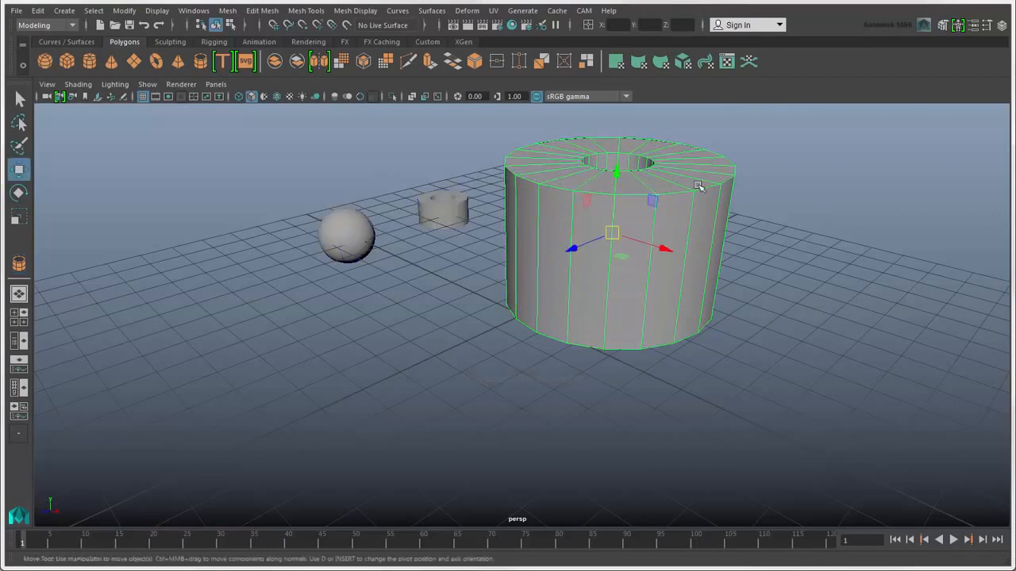
left_click_drag(621, 256, 590, 186)
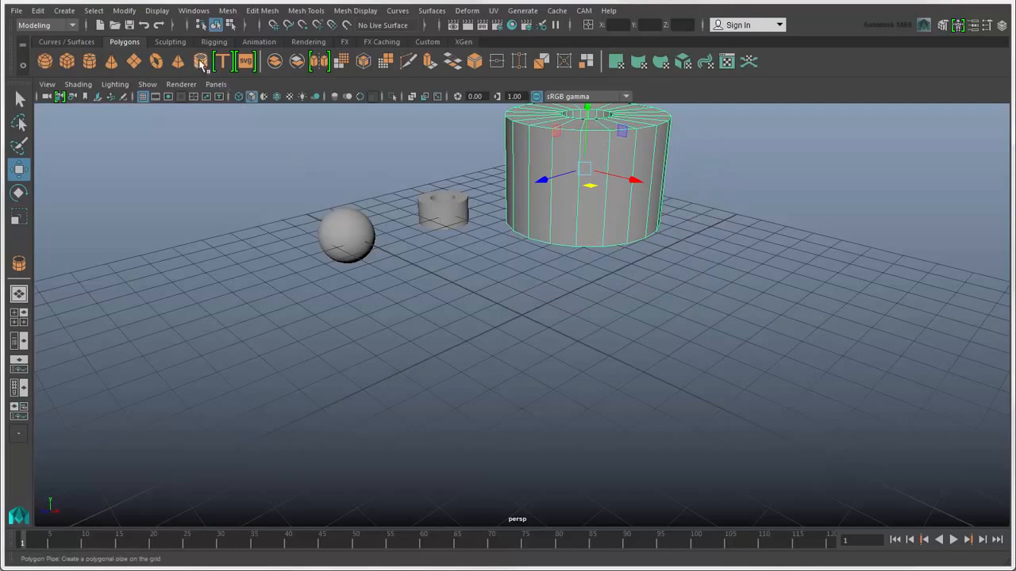
- Draw another polygon pipe interactively with constrained proportions near the front of the grid and move it beside the sphere
left_click(201, 62)
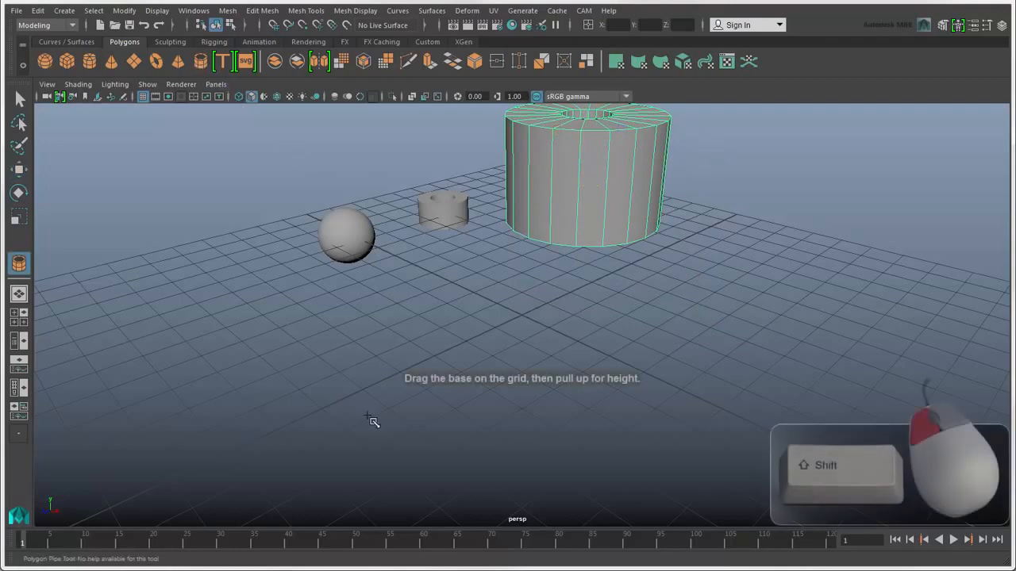
mouse_move(373, 420)
left_mouse_down("shift")
mouse_move(445, 429)
mouse_move(433, 425)
left_mouse_up("shift")
left_click_drag(409, 337, 411, 336)
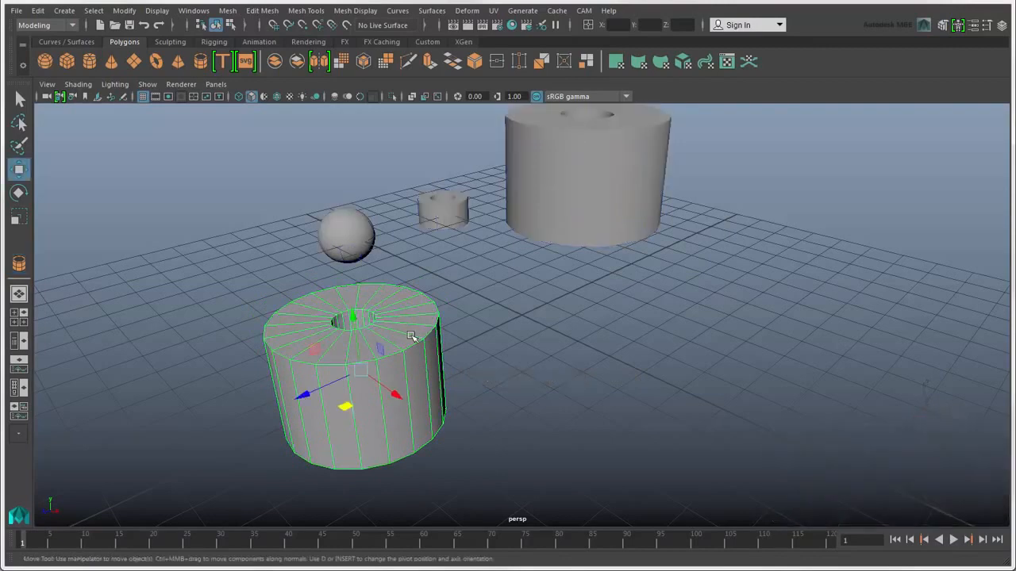
left_click_drag(349, 409, 175, 302)
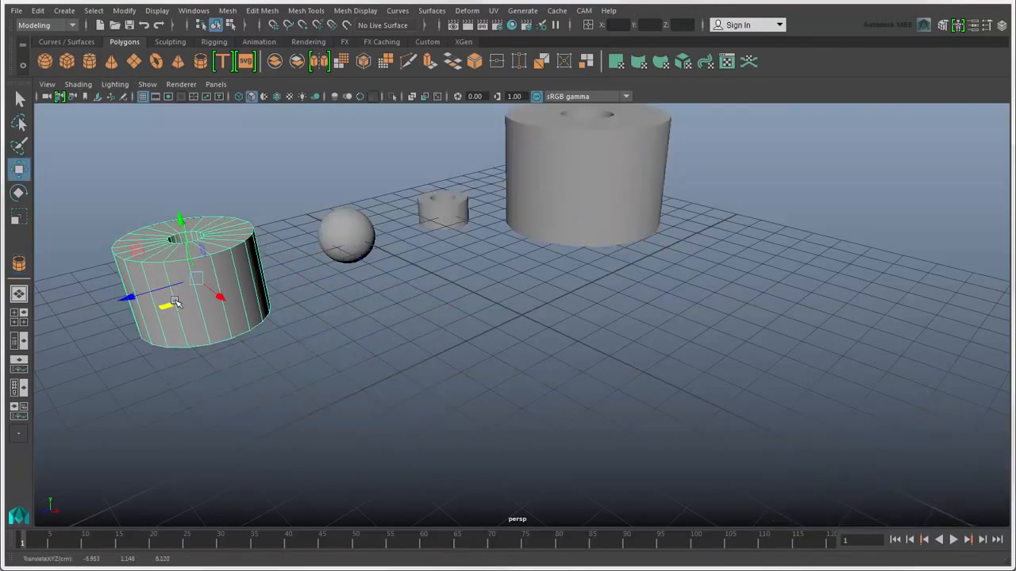
- Turn off Interactive Creation for polygon primitives
left_click(65, 10)
mouse_move(149, 55)
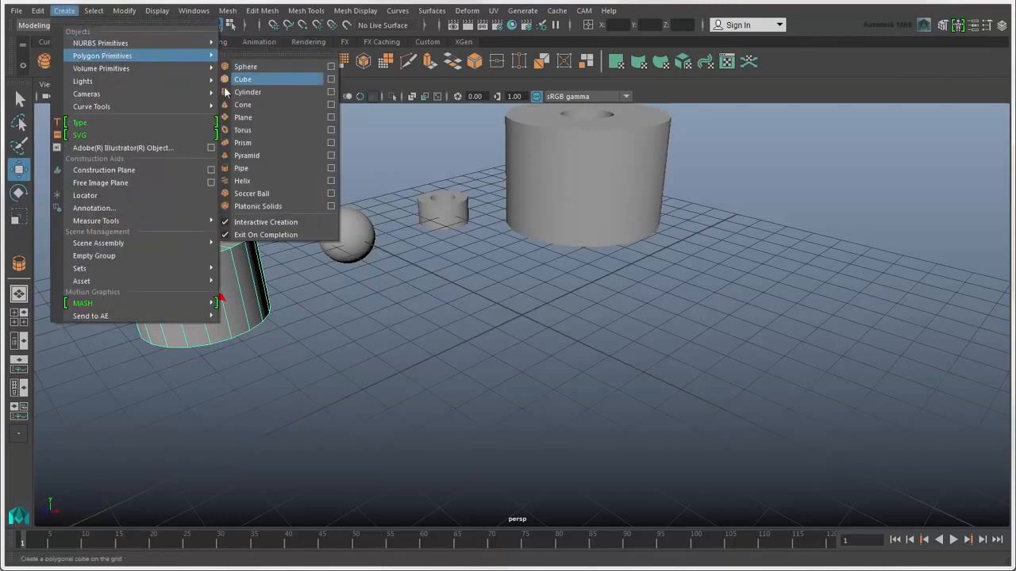
left_click(224, 220)
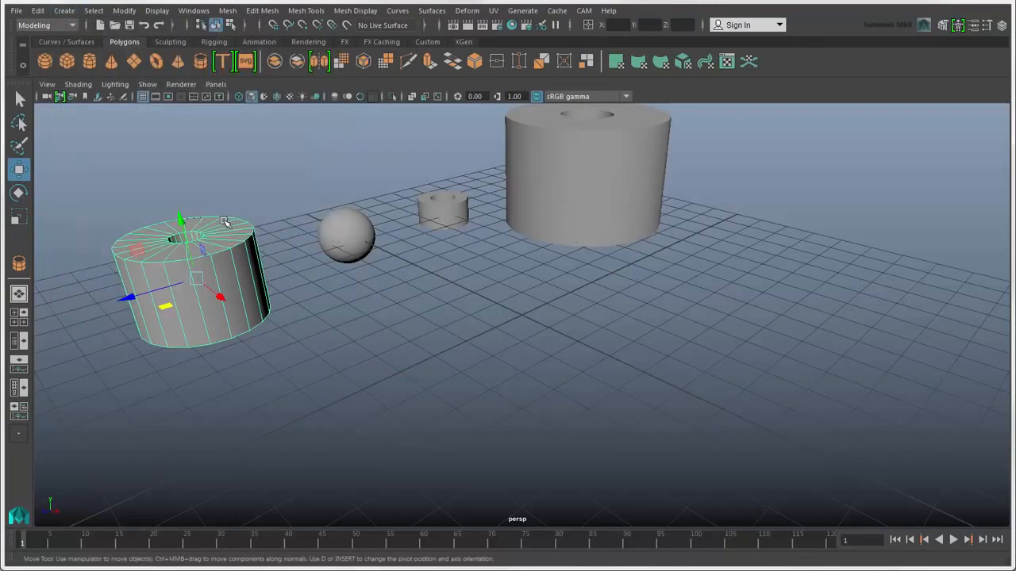
- Create a polygon pipe with radius 1.7358, height 3.0566, thickness 0.9057, 4 cap divisions and Round cap enabled
left_click(64, 10)
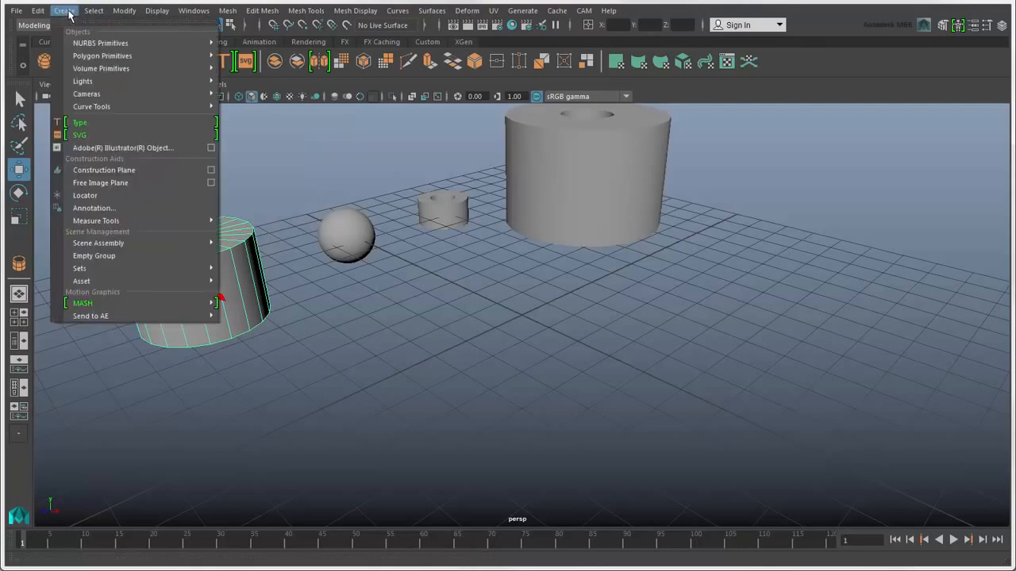
mouse_move(99, 46)
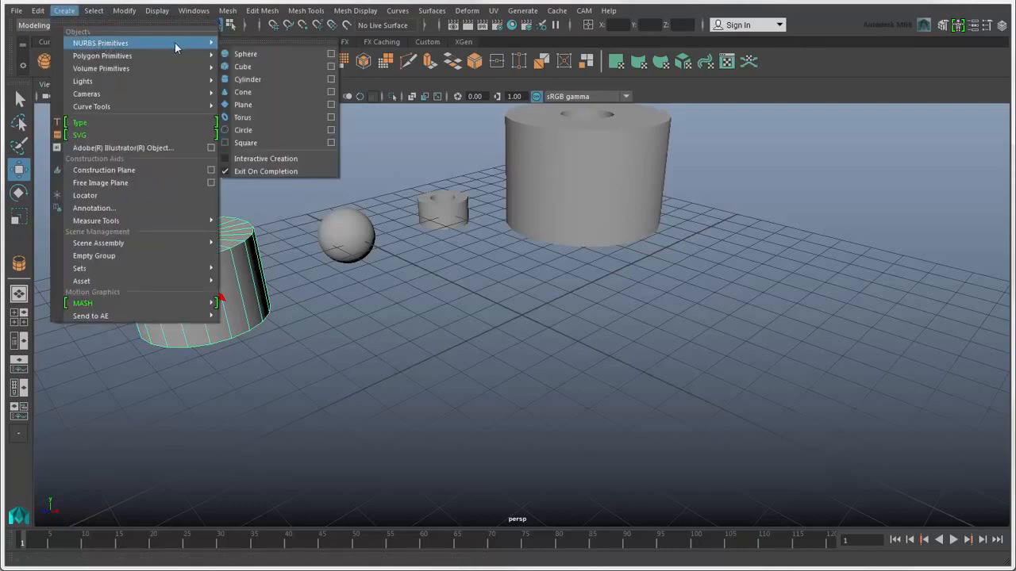
mouse_move(178, 61)
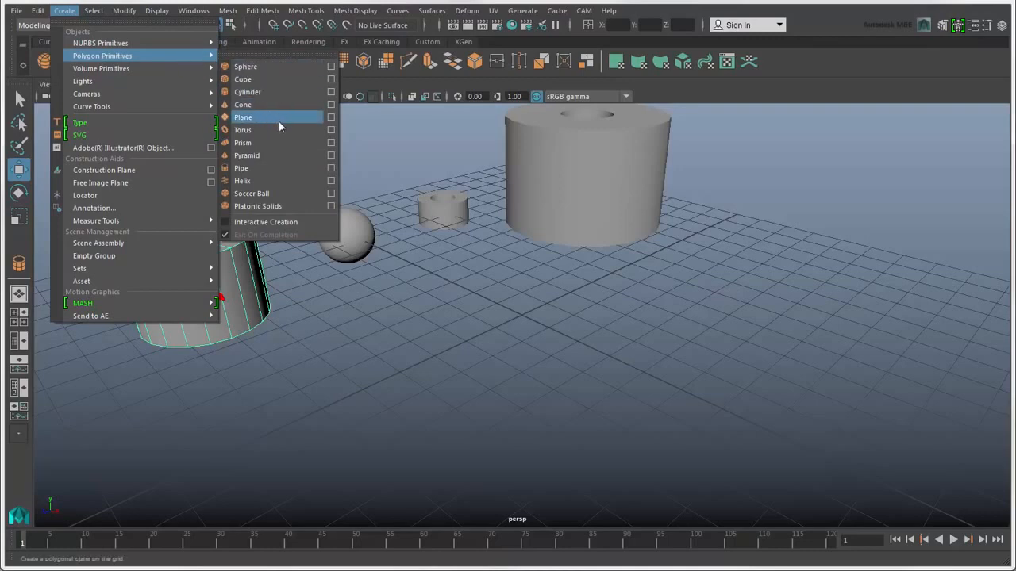
left_click(331, 169)
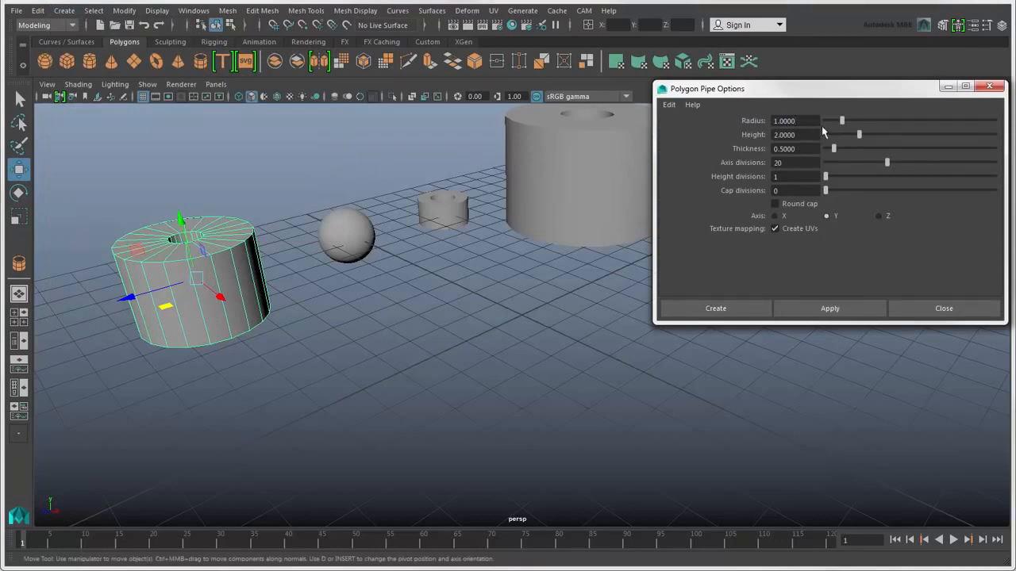
left_click_drag(843, 121, 842, 151)
left_click(818, 310)
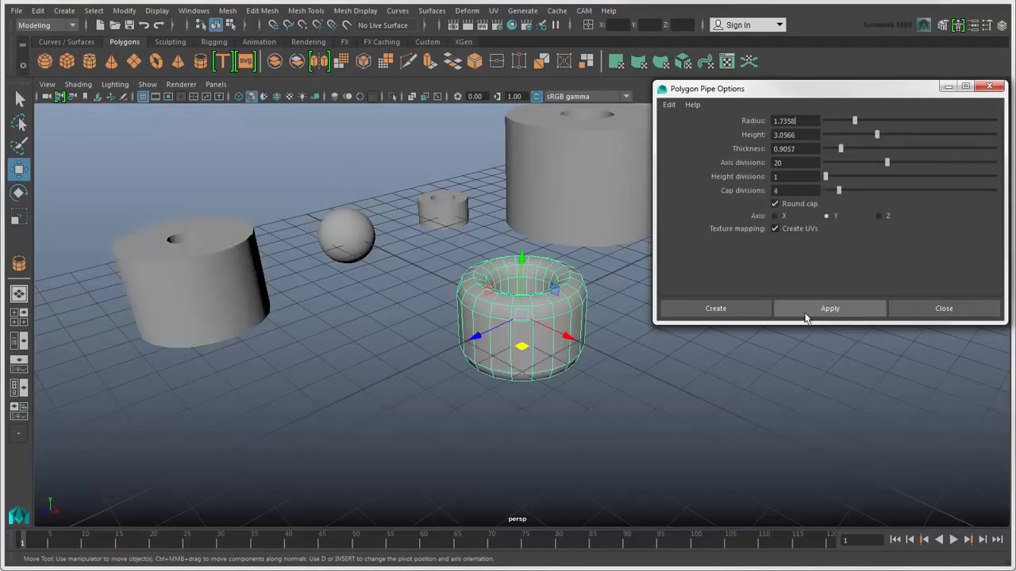
- Move the round-capped pipe in front of the large leaning pipe, and place another pipe with the same settings beside the sphere
left_click_drag(521, 349, 203, 430)
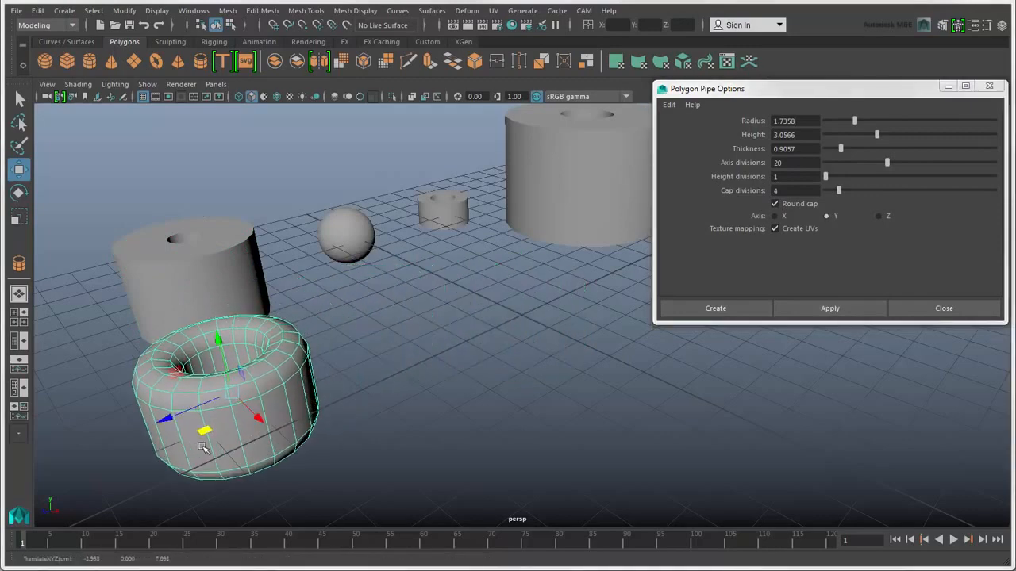
left_click(201, 63)
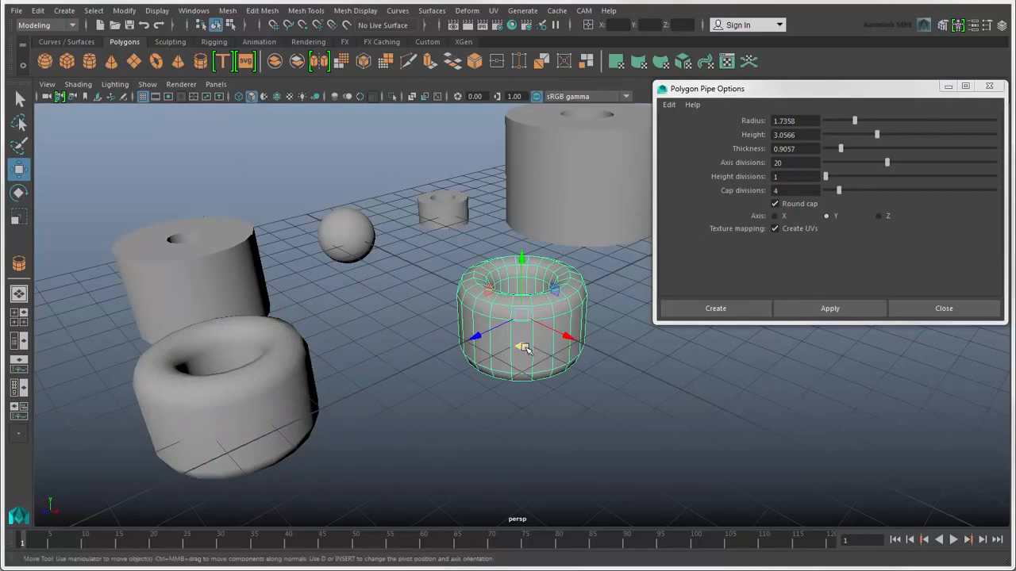
left_click_drag(523, 347, 414, 264)
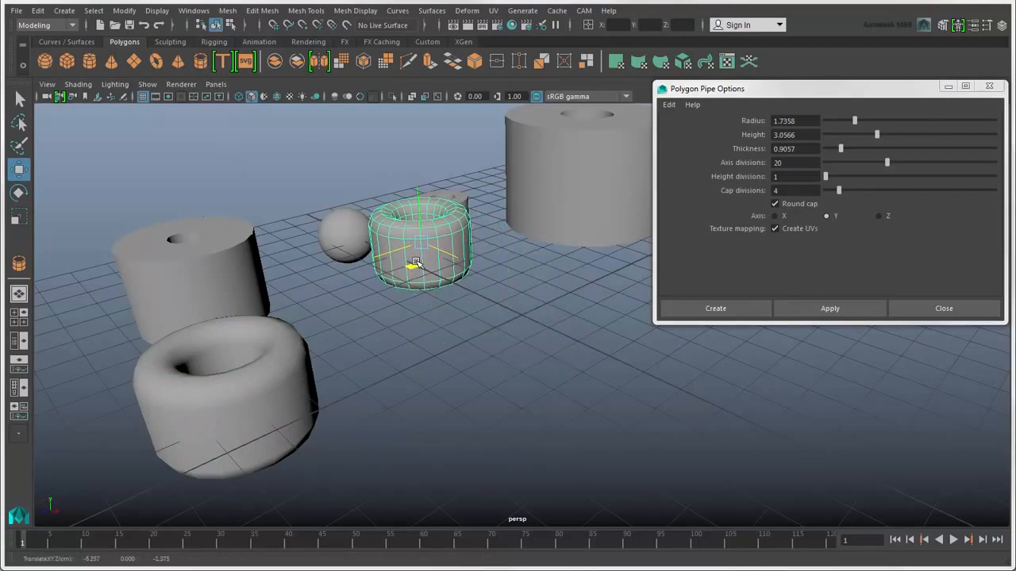
- Reset the polygon pipe options to their defaults, then create a pipe and move it toward the back of the grid beside the largest pipe
left_click(669, 105)
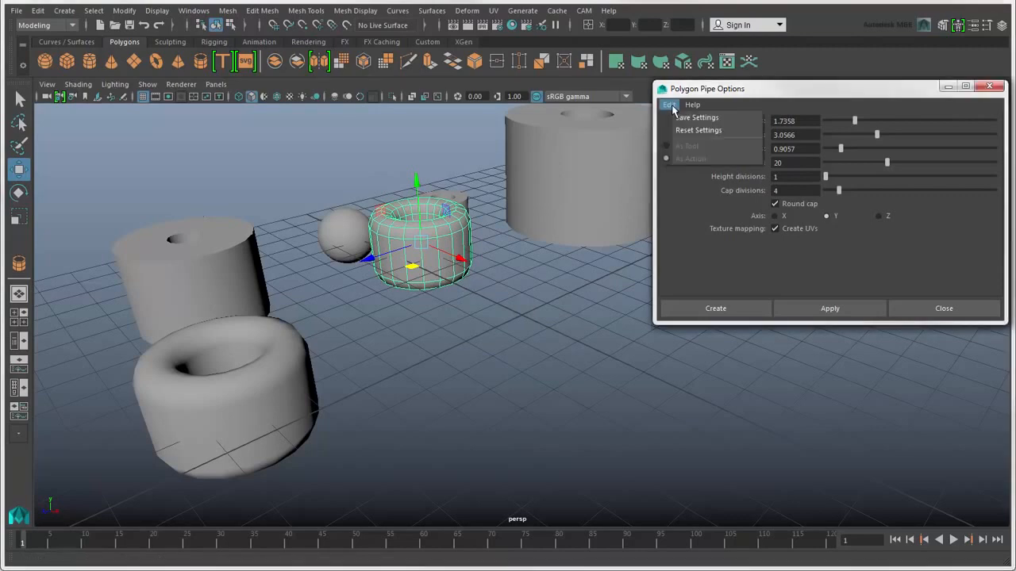
left_click(680, 131)
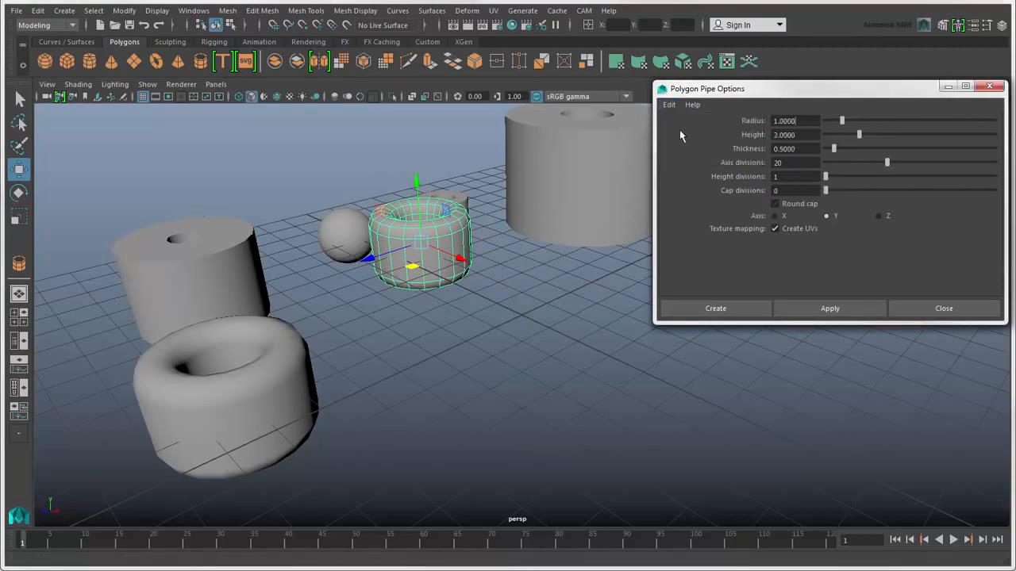
left_click(690, 310)
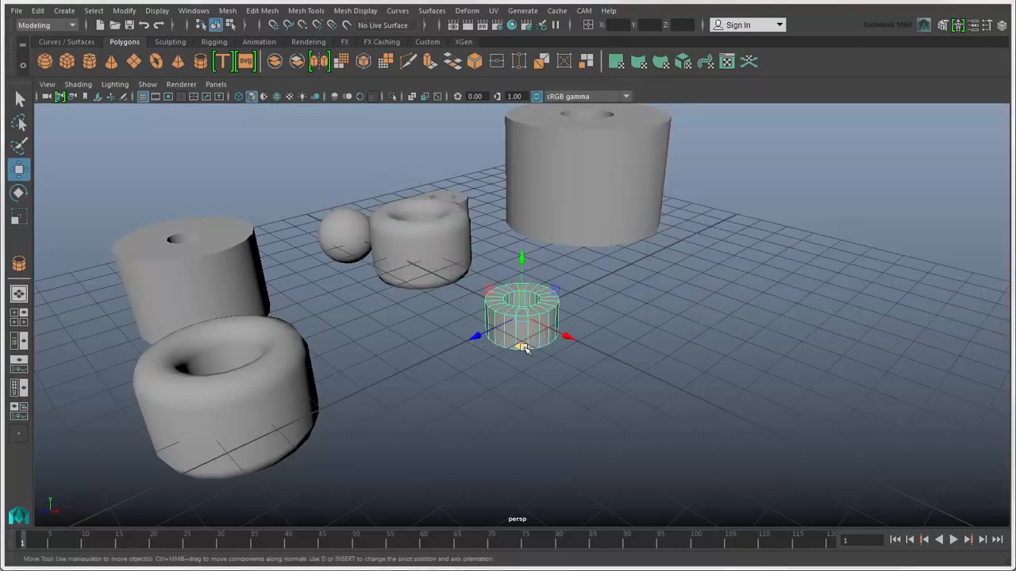
left_click_drag(521, 347, 724, 284)
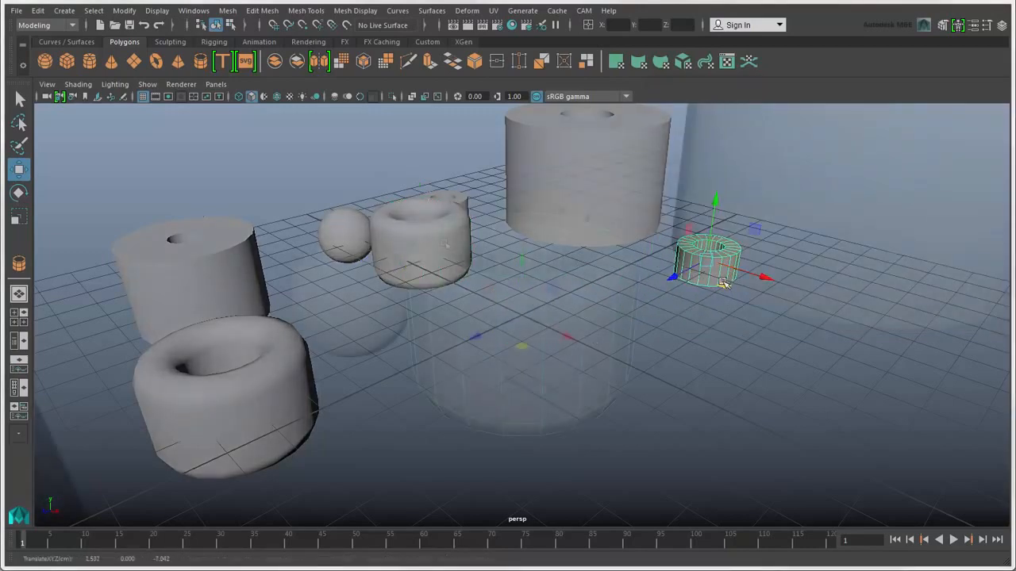
- In the attributes of the round-capped pipe beside the sphere, set Subdivisions Axis to 42, Height to 8 and Caps to 11, keeping Round Cap on
key("f")
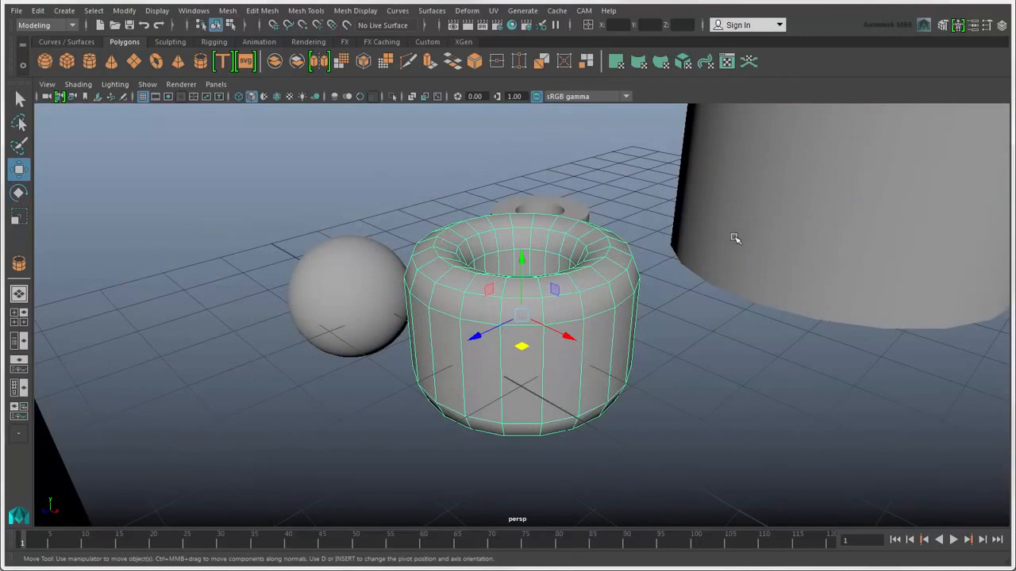
key("ctrl+a")
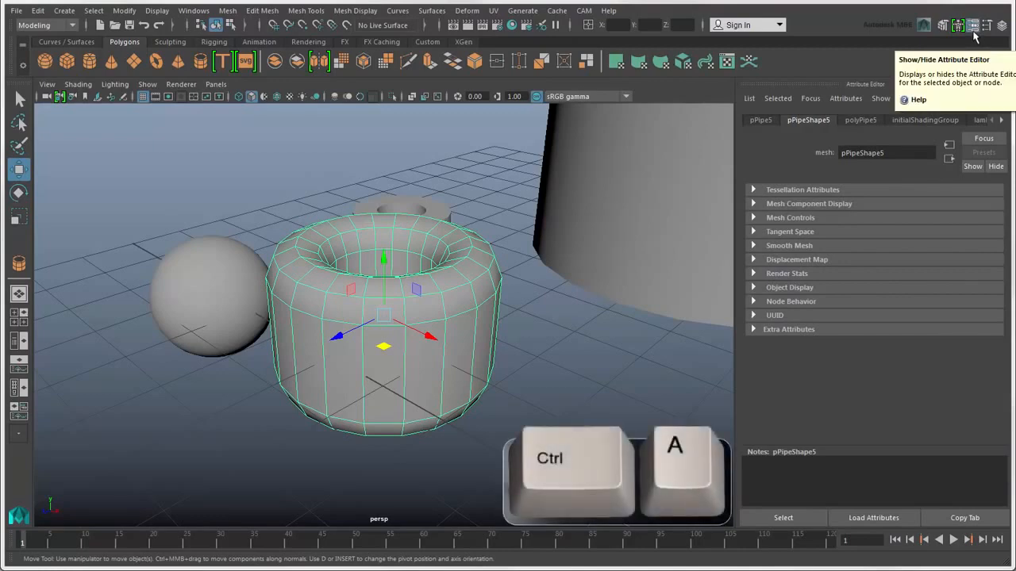
left_click(854, 123)
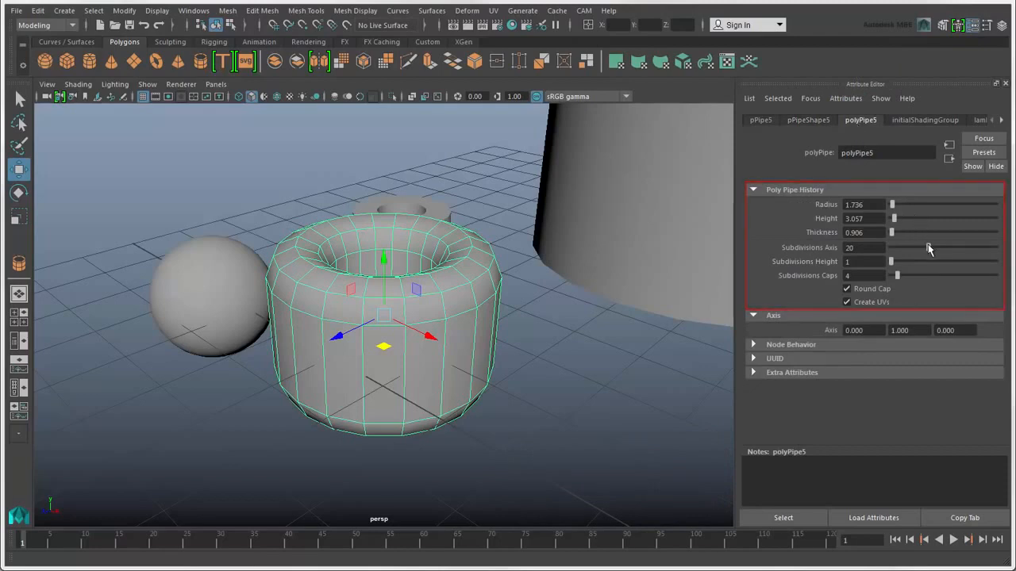
left_click_drag(929, 247, 977, 248)
left_click_drag(891, 262, 911, 277)
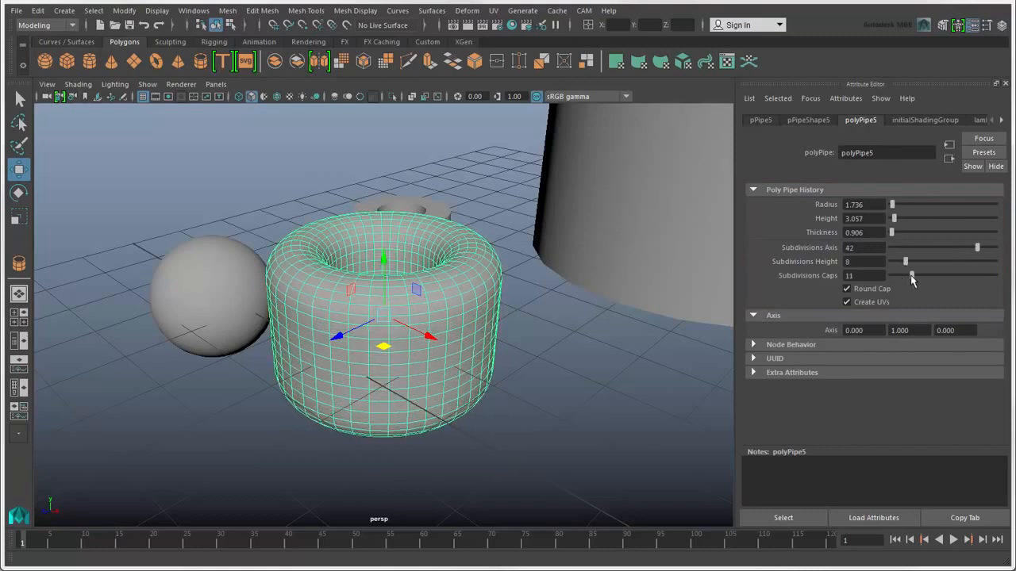
left_click(846, 289)
left_click(847, 290)
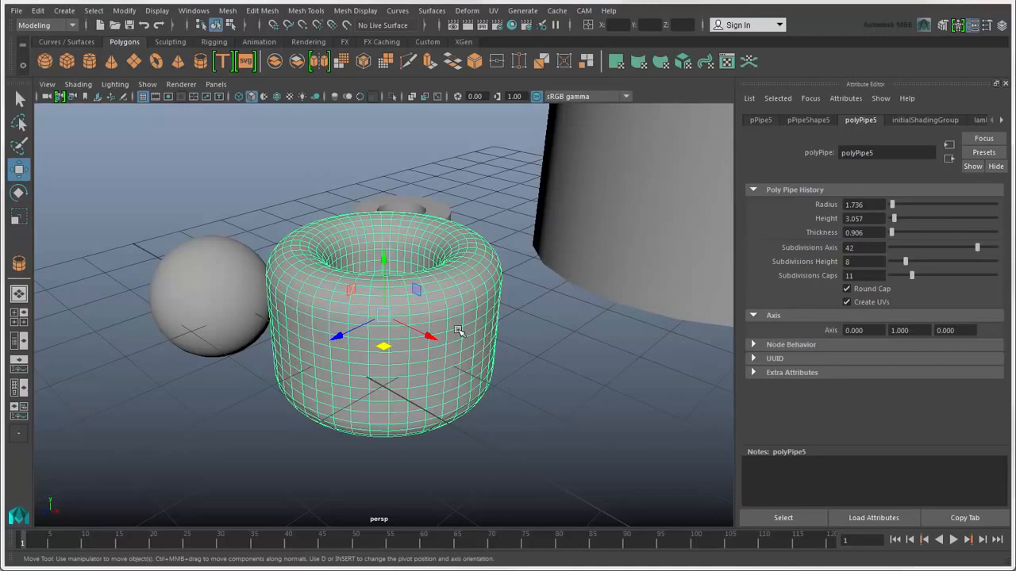
- Show the pipe's in-view attribute editor in the viewport, move it higher beside the pipe and enlarge it slightly
key("t")
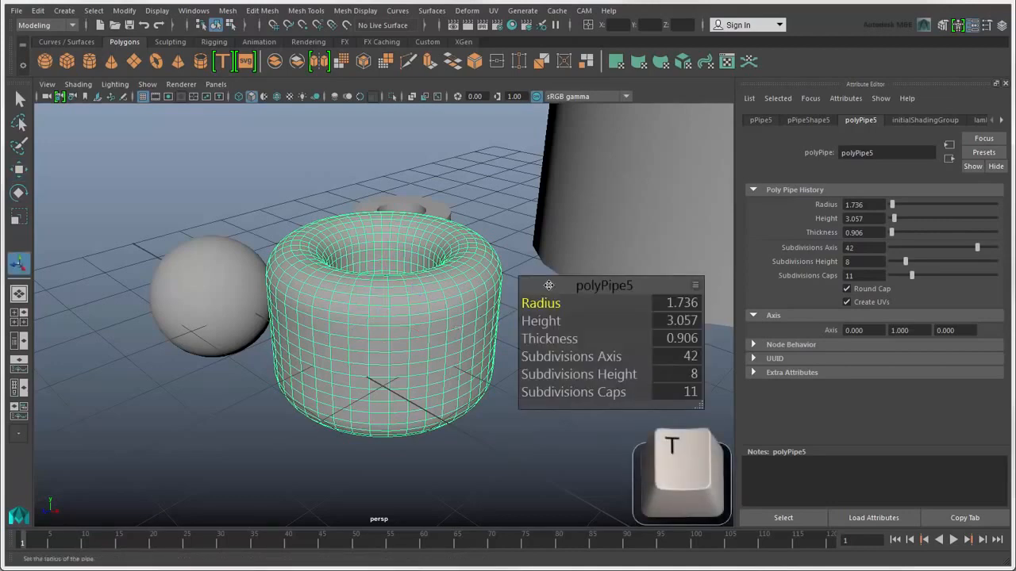
left_click_drag(548, 285, 557, 216)
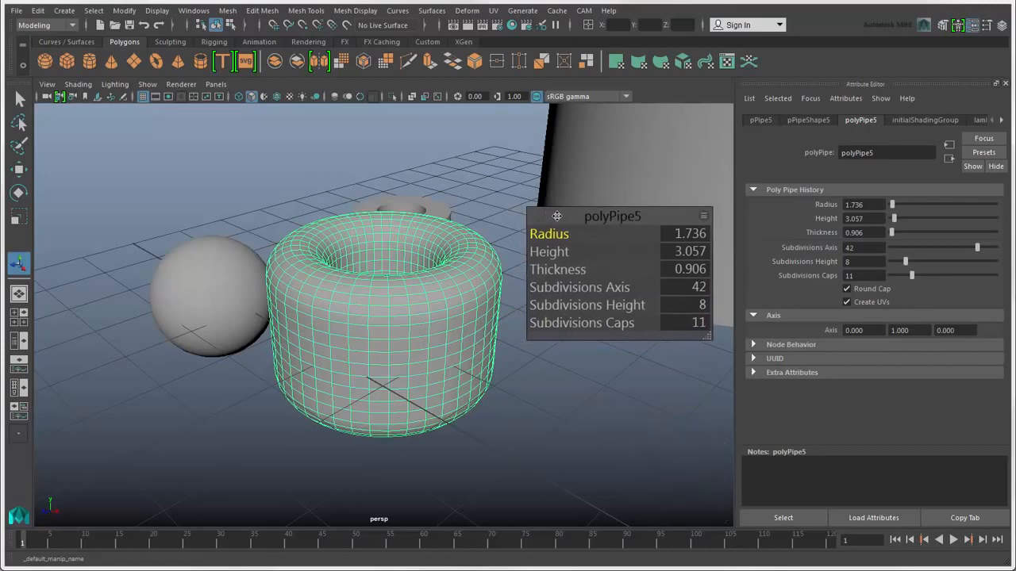
left_click_drag(709, 336, 713, 344)
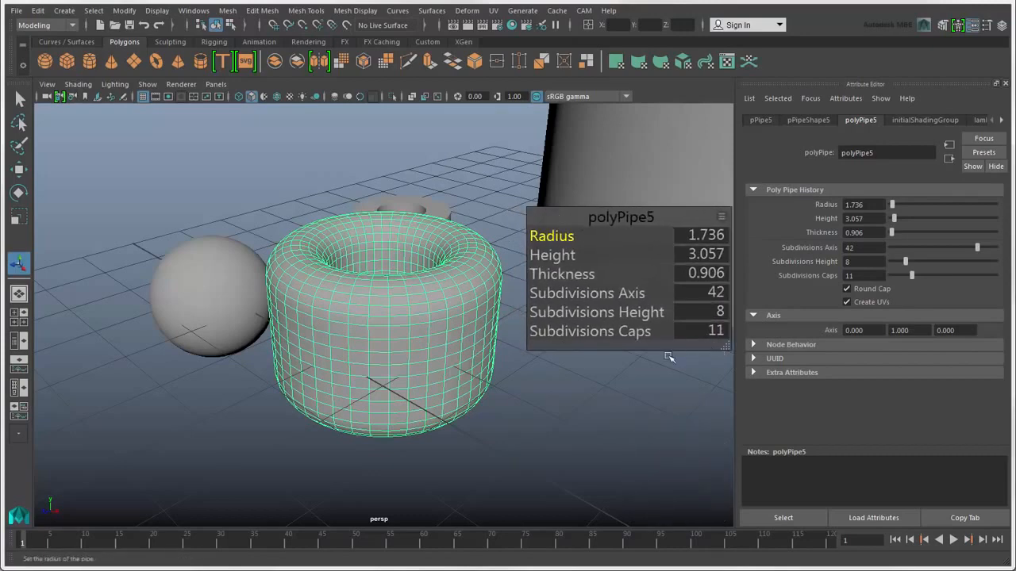
- Use the in-view editor to set the pipe's Subdivisions Axis to 28 and Subdivisions Height to 11
left_click(565, 294)
middle_click_drag(568, 401, 484, 454)
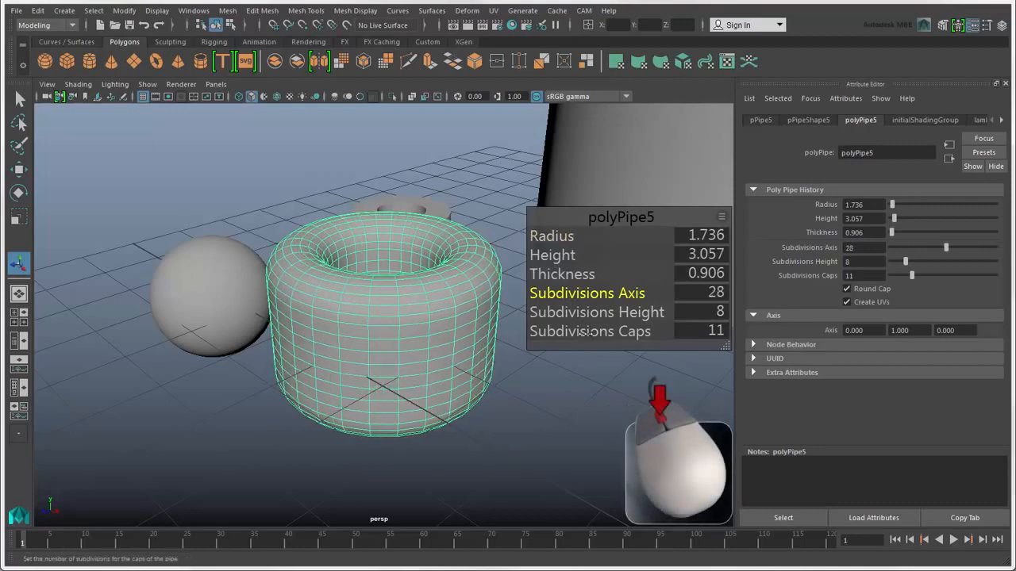
left_click(579, 313)
middle_click_drag(538, 429, 315, 494)
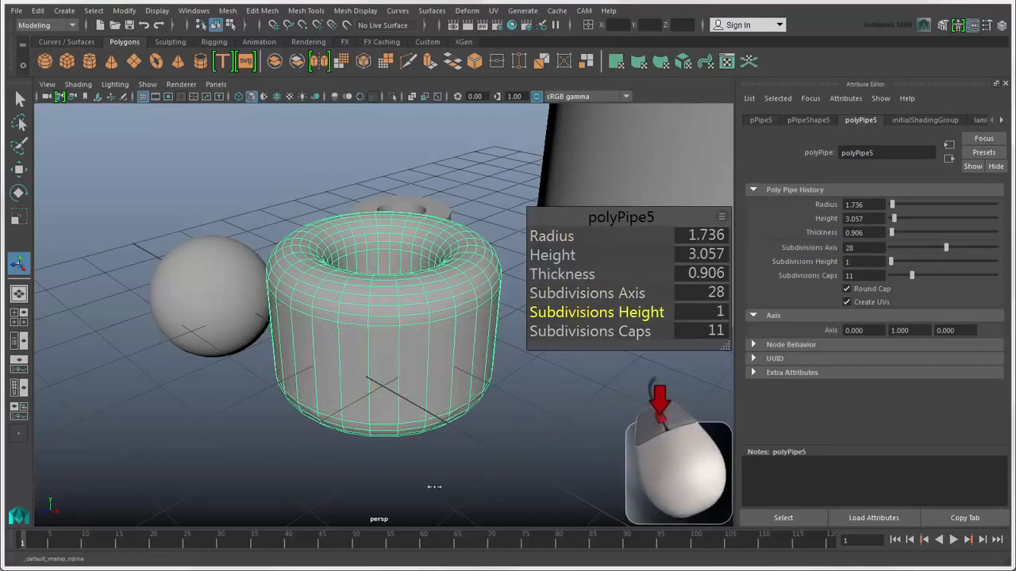
middle_click_drag(434, 487, 573, 469)
left_click(550, 236)
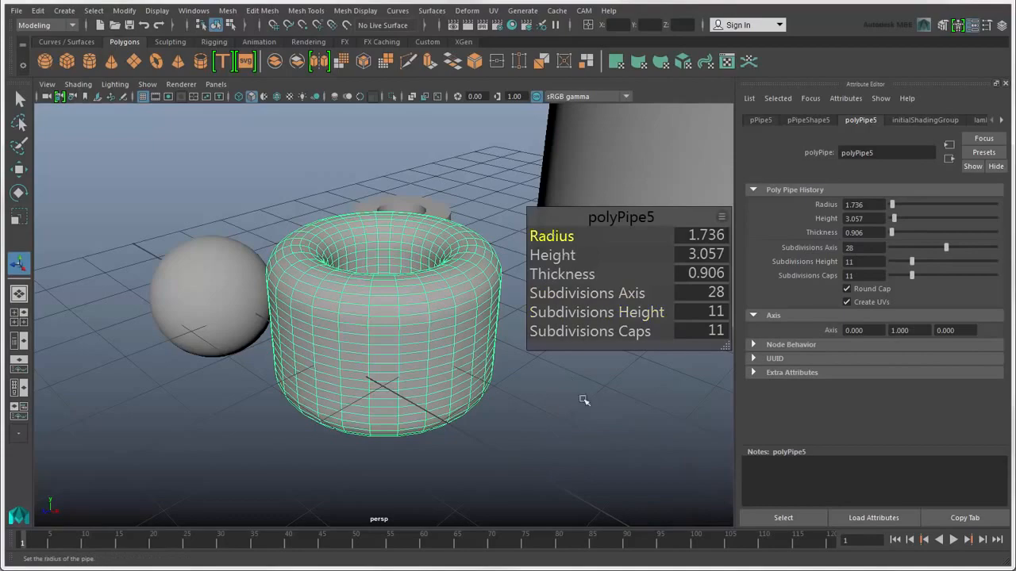
mouse_move(584, 400)
middle_mouse_down()
mouse_move(612, 399)
mouse_move(583, 399)
middle_mouse_up()
- Hide Radius and Height in the pipe's in-view editor, add Round Cap to it, and return to the Select tool
left_click(722, 217)
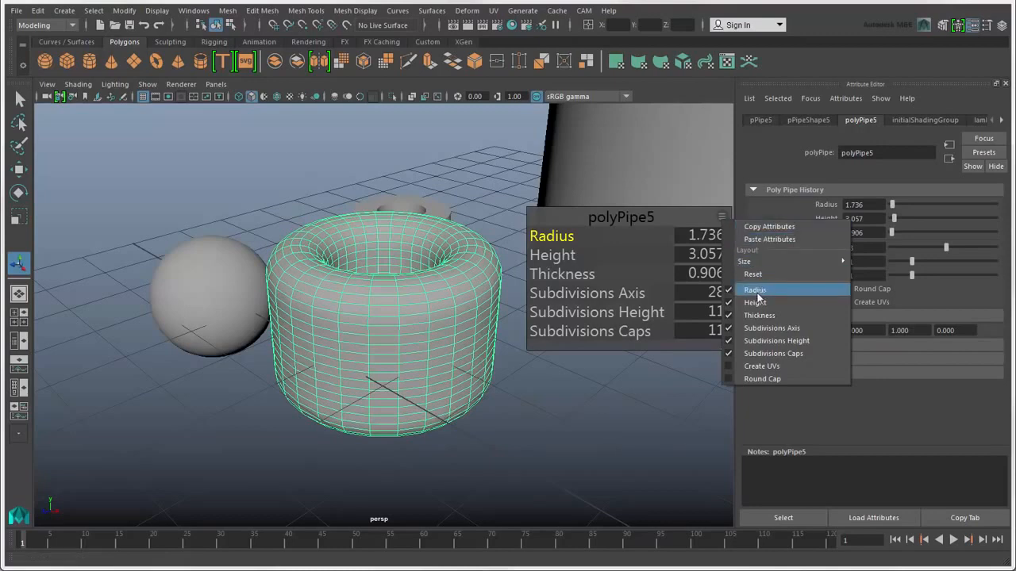
left_click(728, 291)
left_click(722, 217)
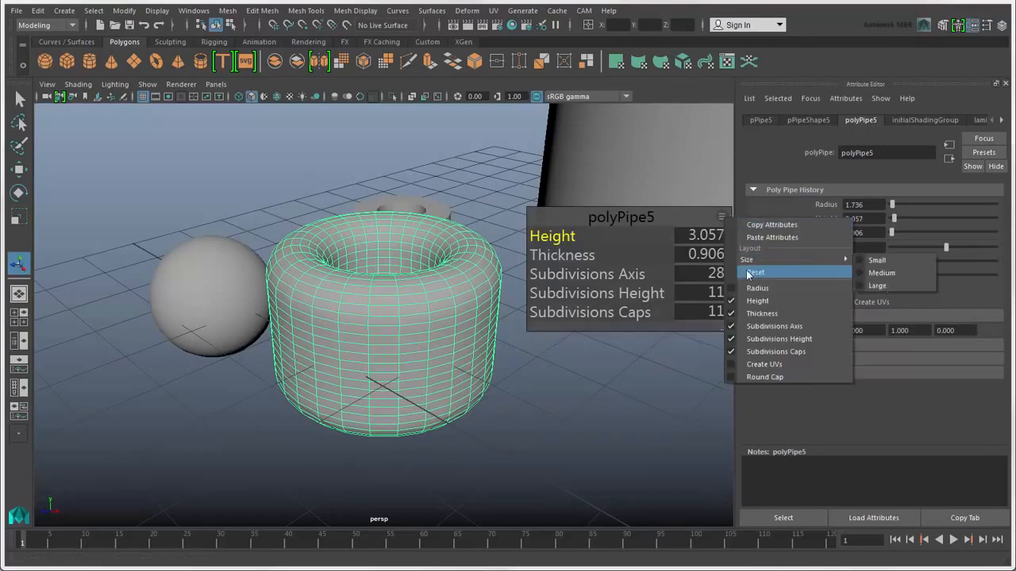
left_click(734, 302)
left_click(722, 218)
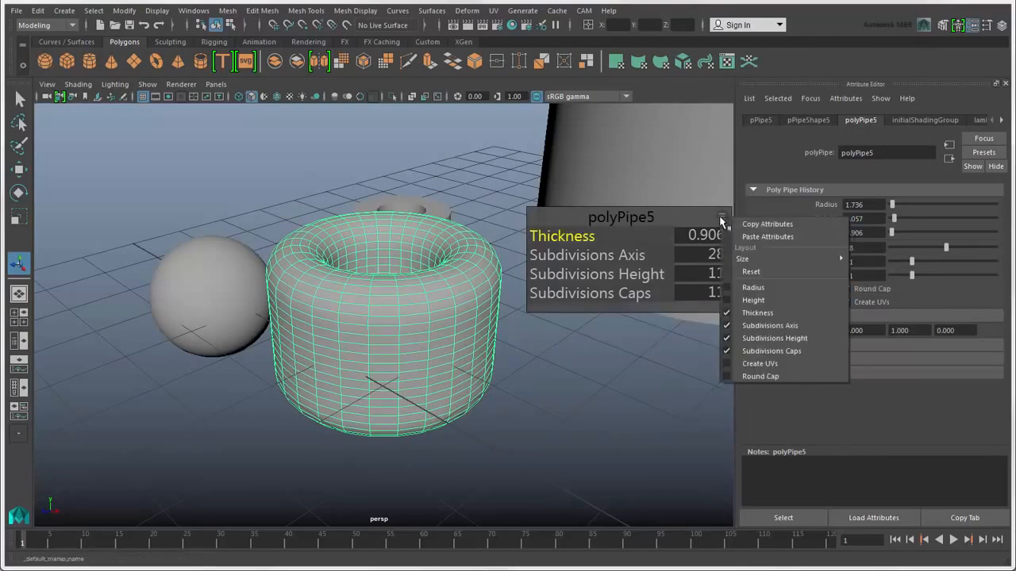
left_click(760, 376)
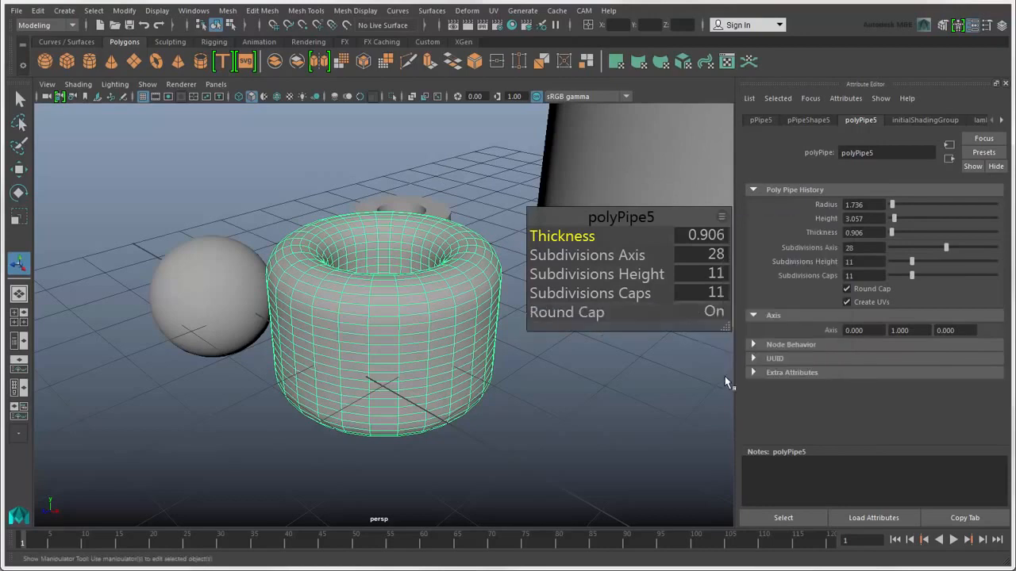
left_click(20, 99)
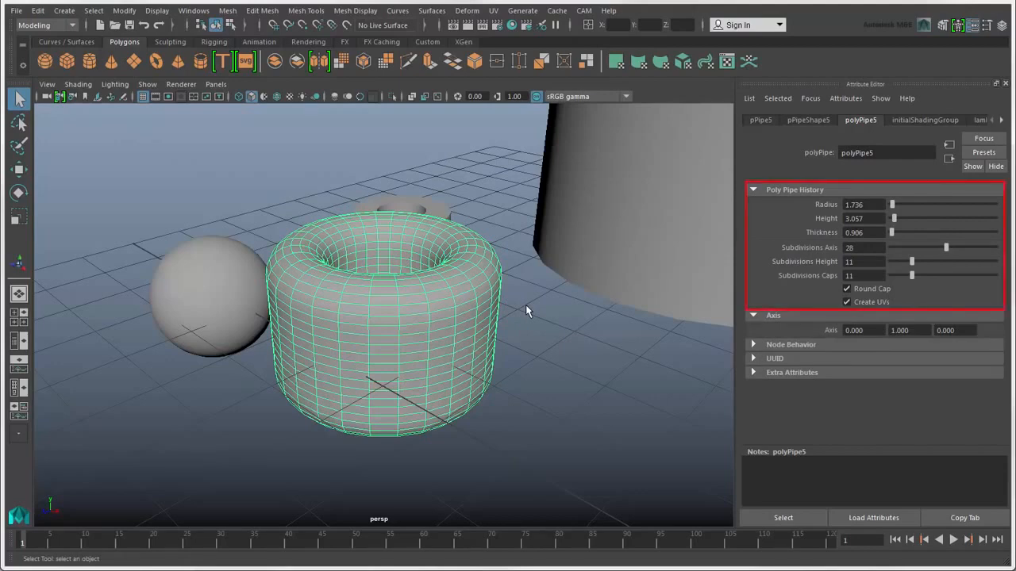
key("t")
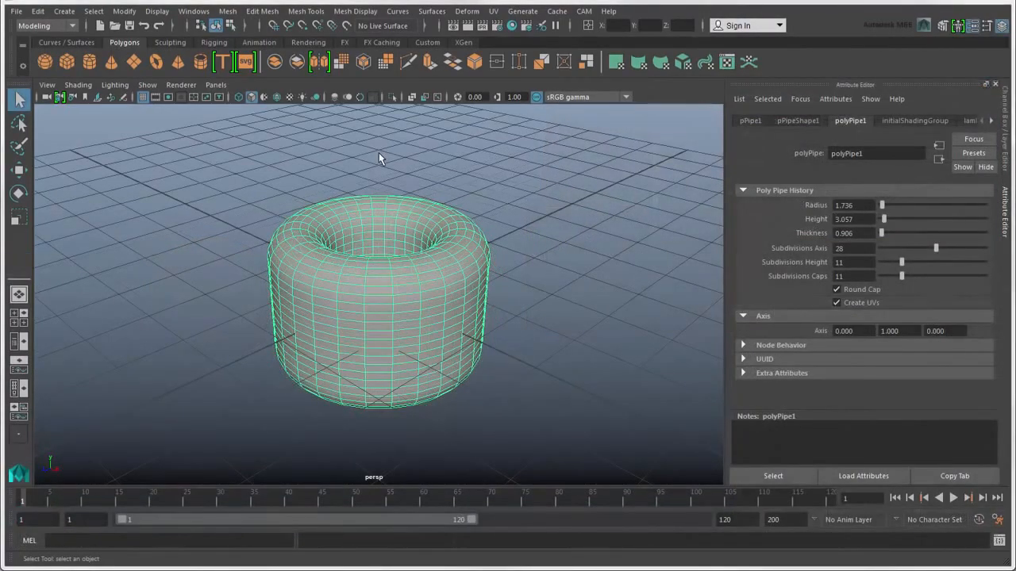
- Show the sculpting tools and review the available Mesh and Mesh Tools commands
left_click(162, 43)
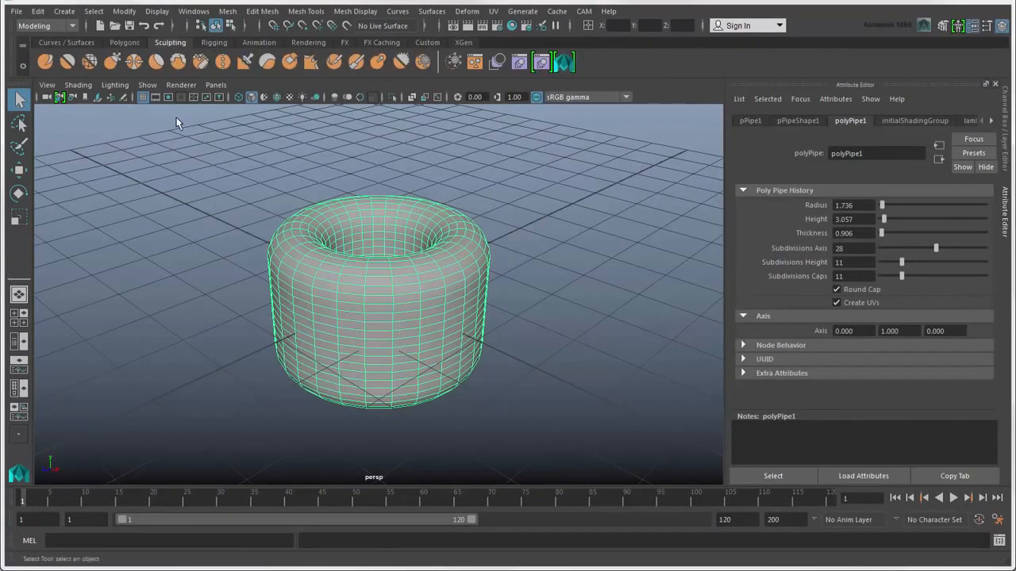
left_click(231, 12)
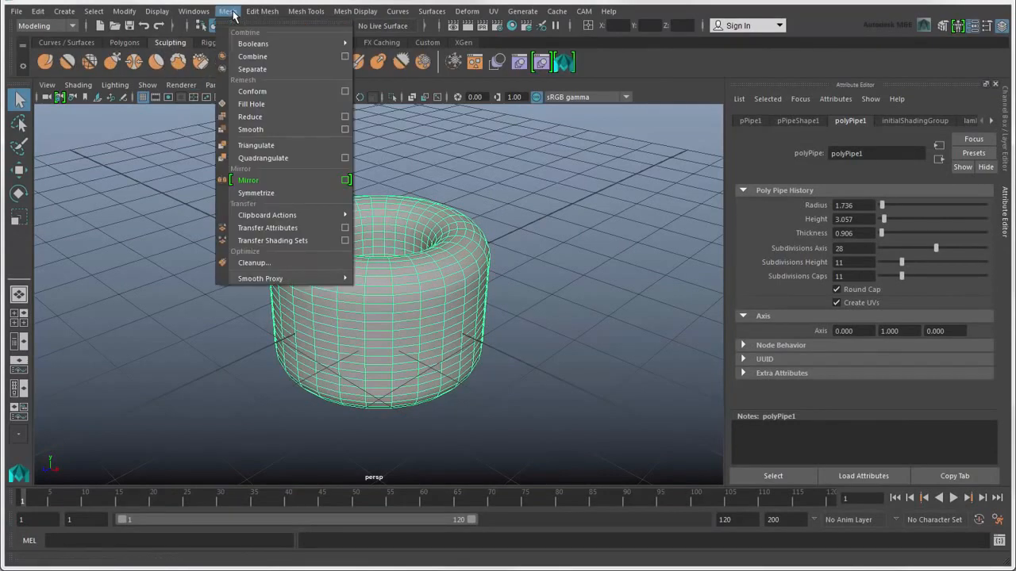
mouse_move(302, 12)
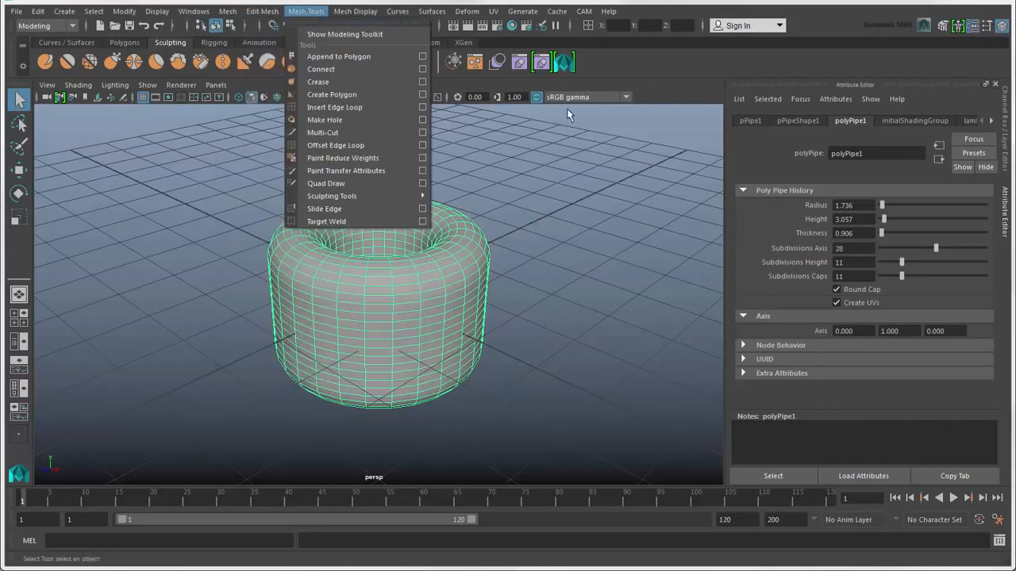
left_click(650, 118)
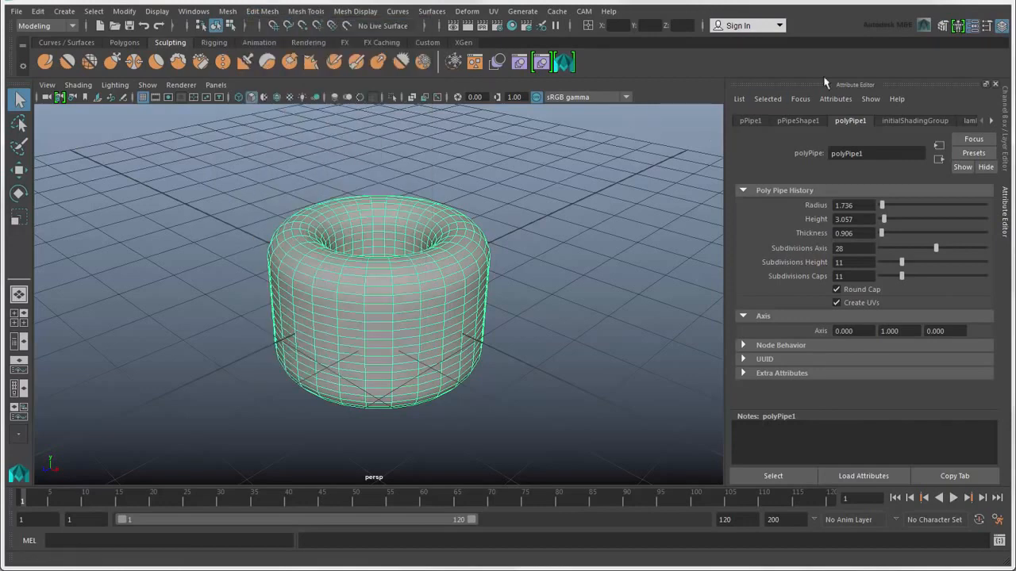
- Show the Modeling Toolkit, select the horizontal face loop near the pipe's top, extrude it outward into a flange and adjust its Divisions
left_click(941, 27)
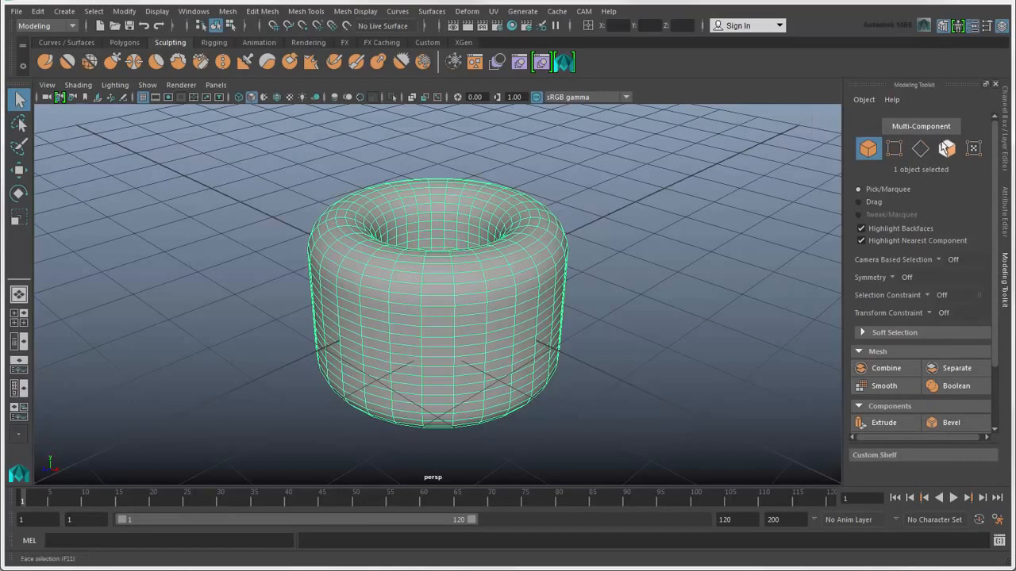
left_click(947, 149)
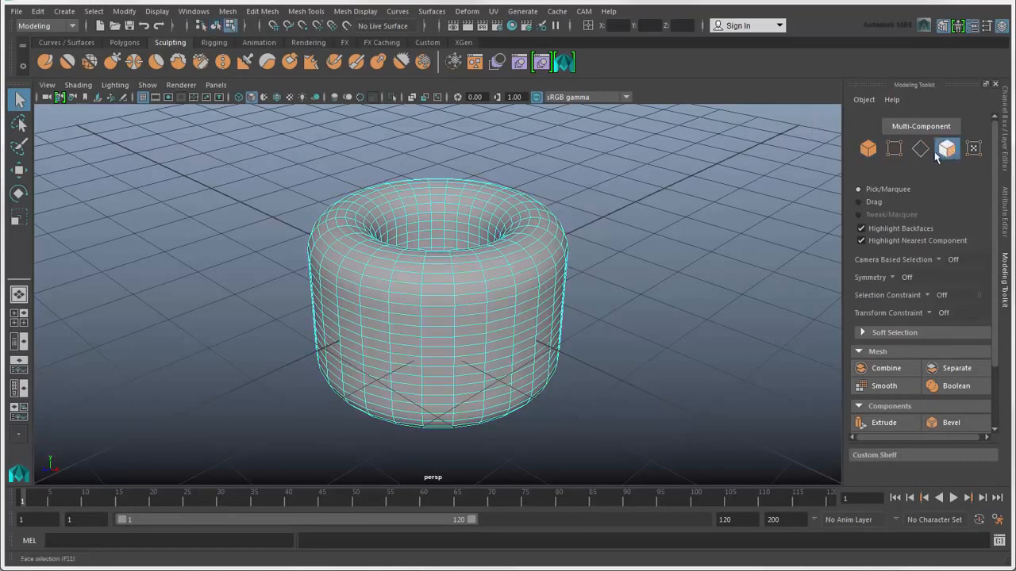
left_click(349, 287)
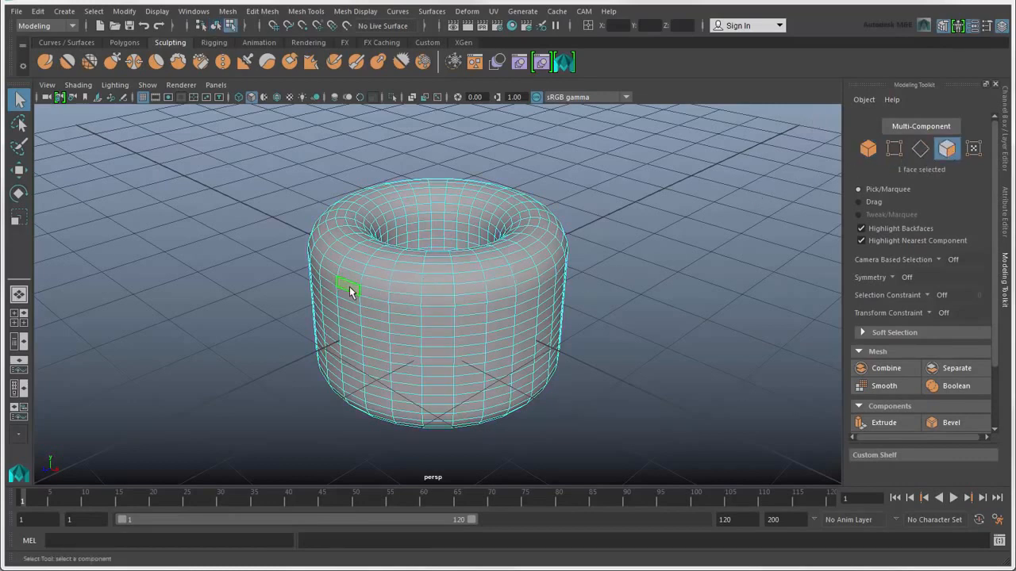
double_click(366, 290, "shift")
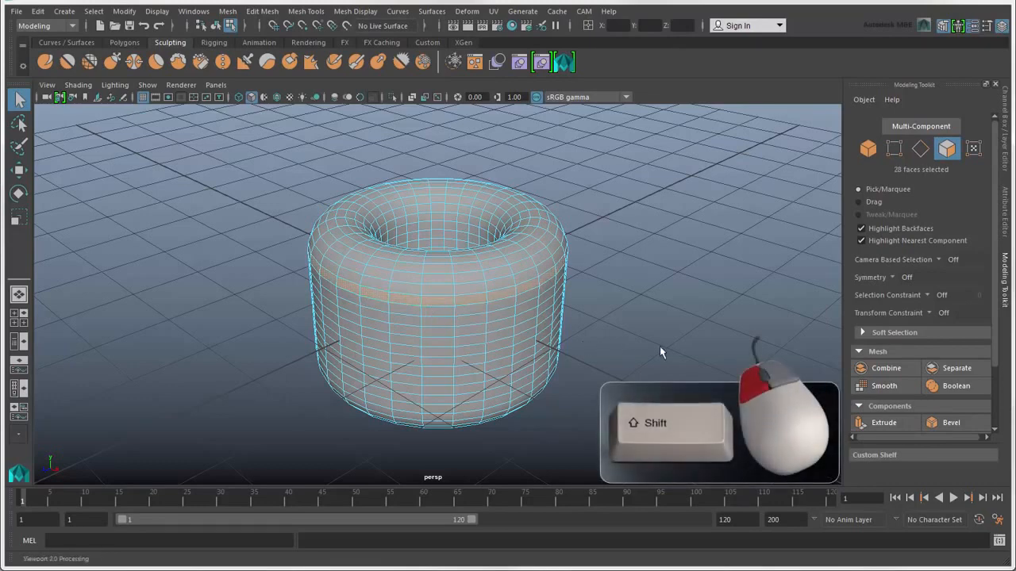
left_click(891, 425)
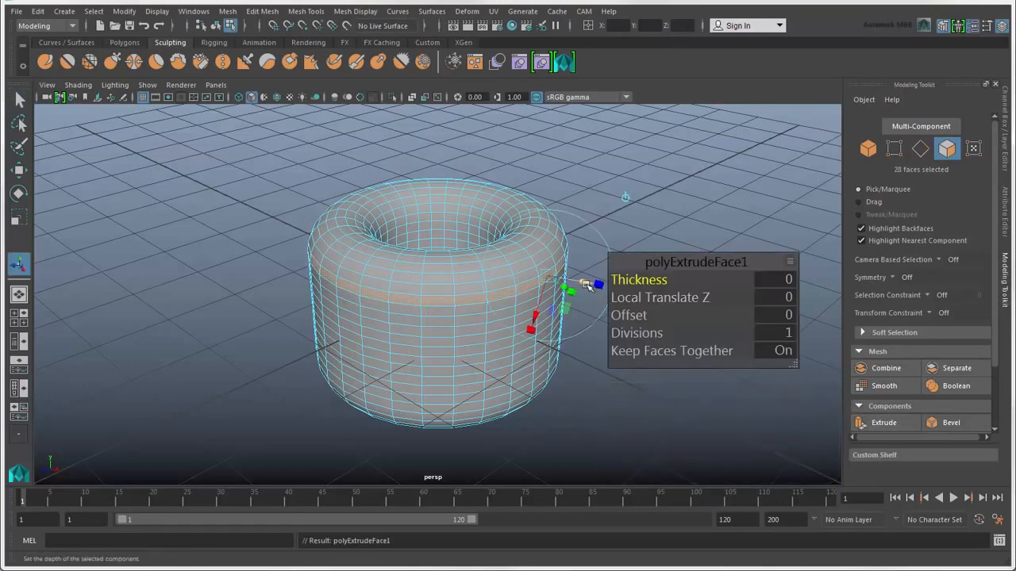
left_click_drag(585, 283, 654, 407)
middle_click_drag(654, 407, 647, 384)
left_click(638, 333)
- Bevel the extruded upper flange with 4 segments and return to the Select tool
left_click(949, 422)
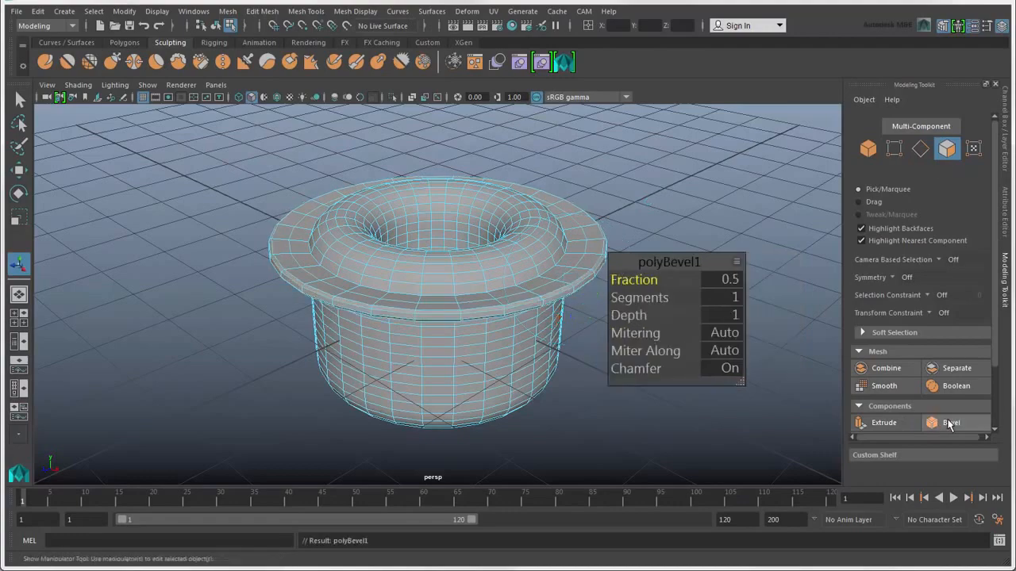
left_click(640, 298)
middle_click_drag(657, 410, 672, 407)
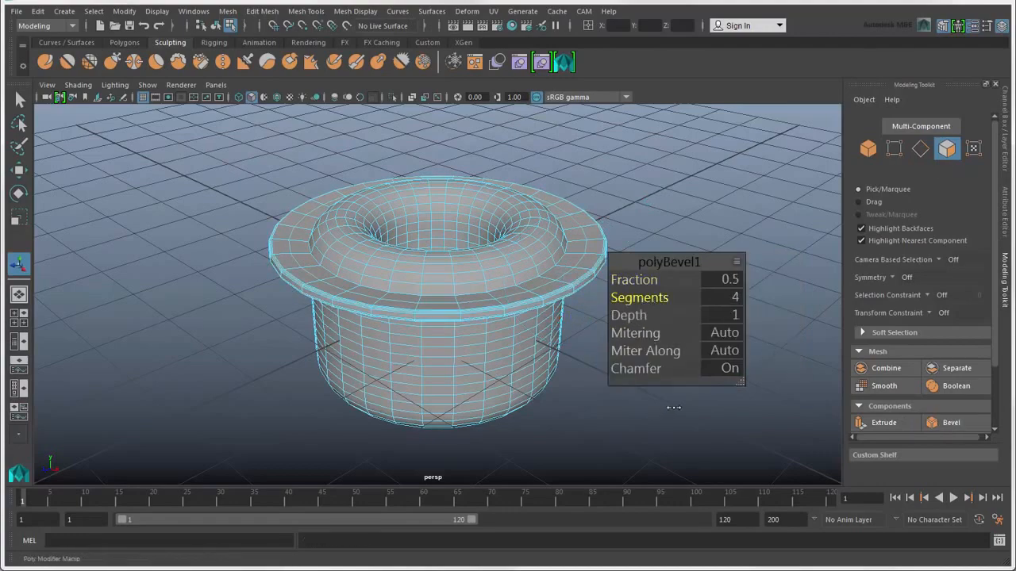
key("q")
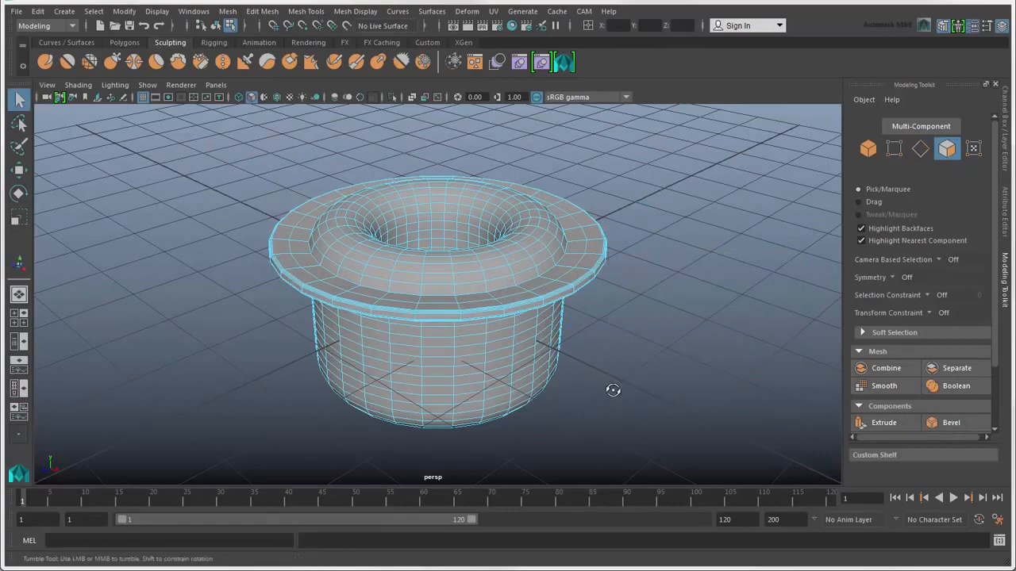
- Select the horizontal face loop near the pipe's bottom and extrude it outward into a second flange
left_click_drag(612, 390, 611, 361, "alt")
left_click(355, 369)
double_click(374, 368, "shift")
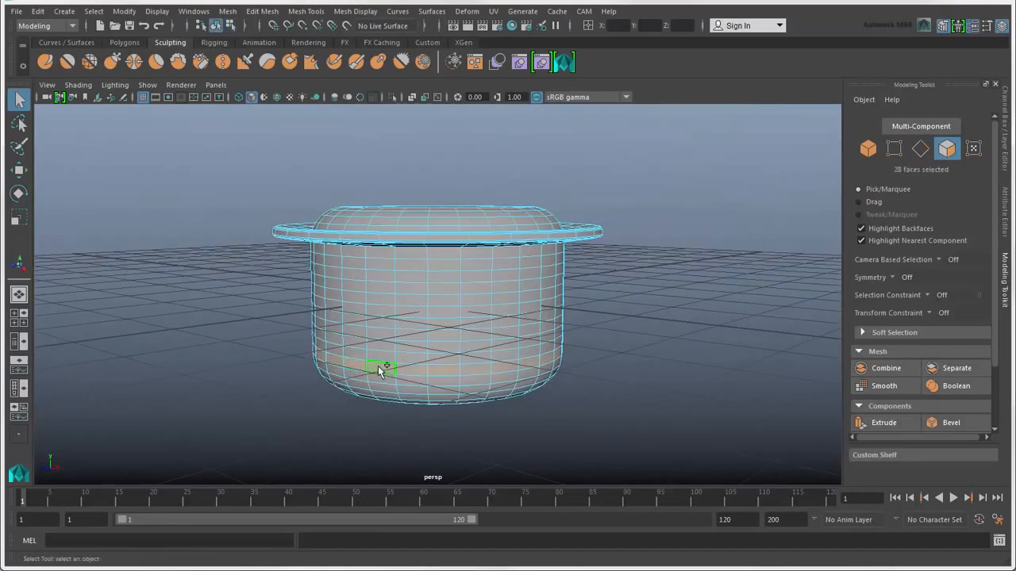
left_click(860, 423)
left_click_drag(595, 364, 617, 370)
- Bevel the lower flange with 4 segments and return the pipe to object mode
left_click(951, 423)
left_click(638, 300)
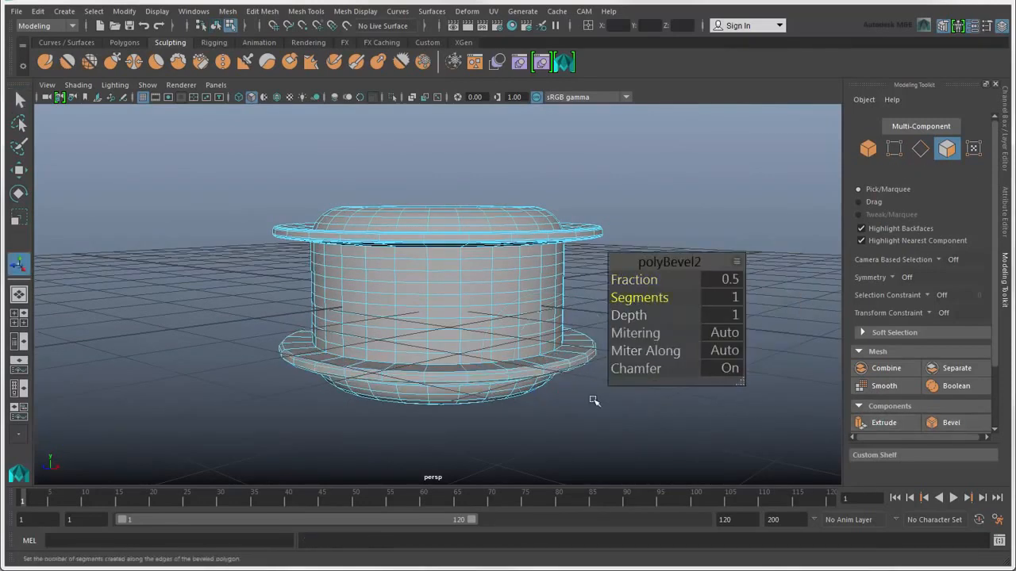
middle_click_drag(594, 401, 609, 406)
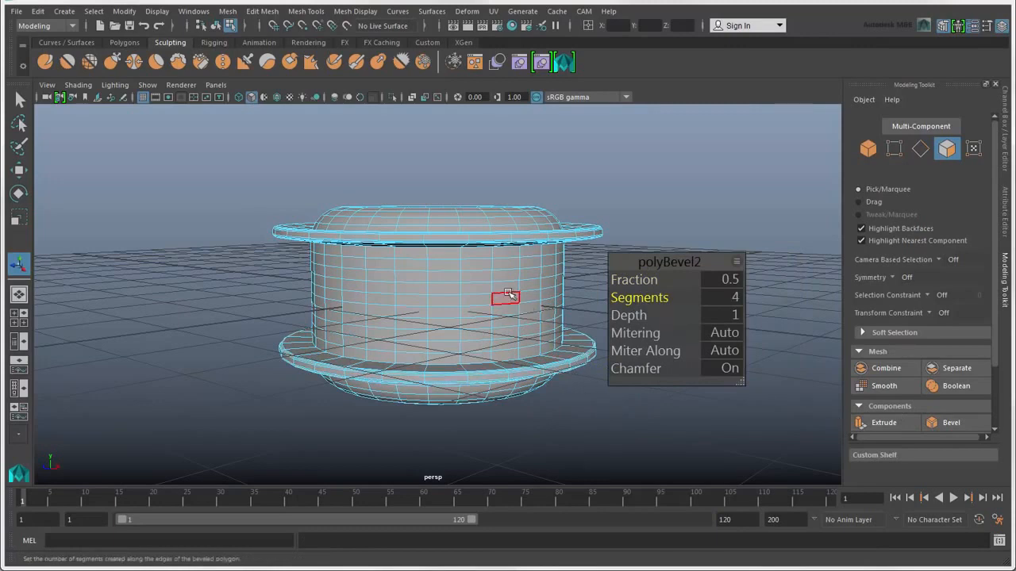
right_click_drag(509, 294, 550, 276)
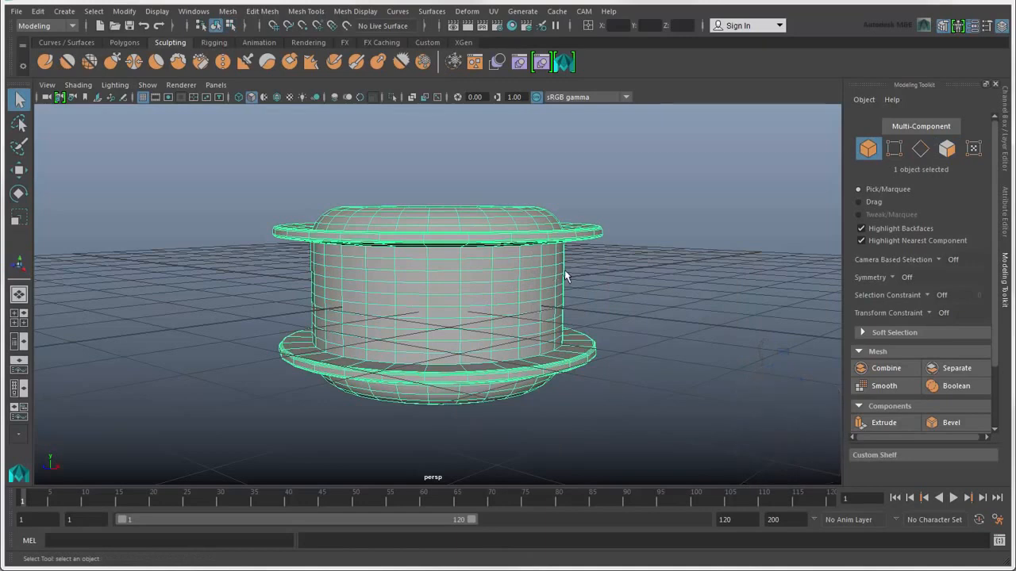